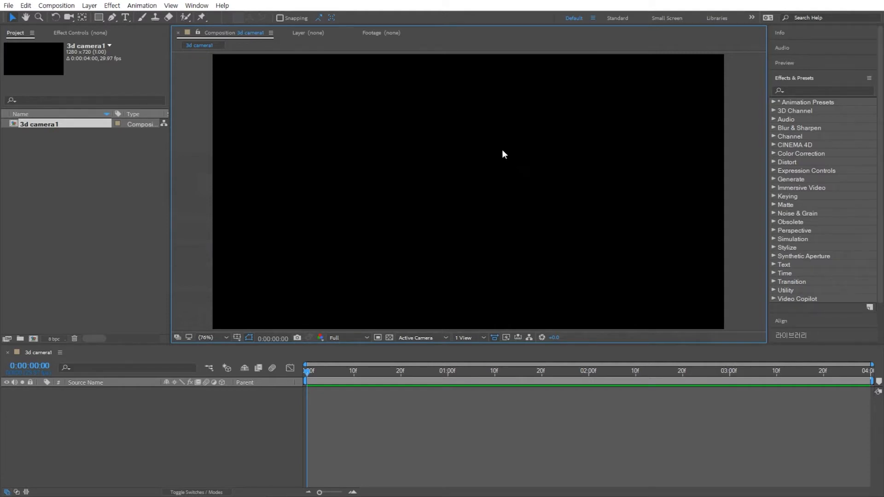
Step: Show the title/action-safe guides and draw an ellipse-shape circle outward from the centre of the composition
click(95, 15)
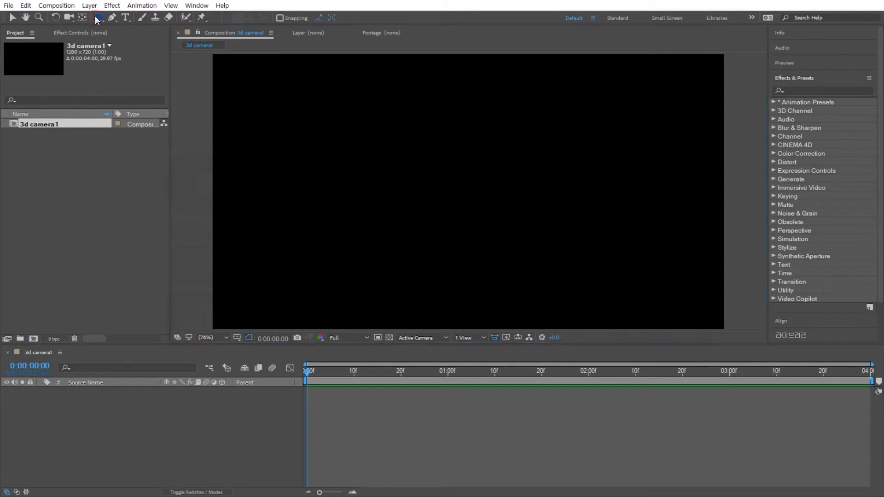
click(130, 43)
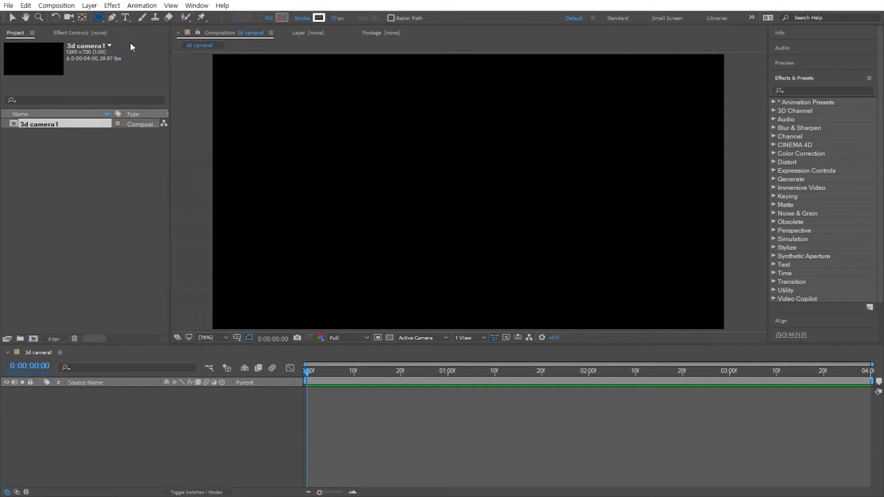
key(apostrophe)
drag(469, 191, 505, 228)
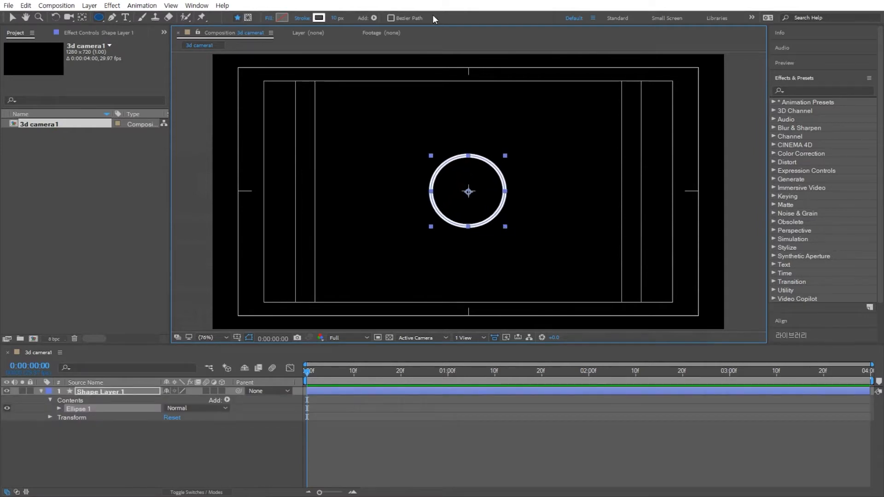
Step: Give the circle a solid white fill at 100% opacity and remove its stroke
click(268, 18)
click(232, 47)
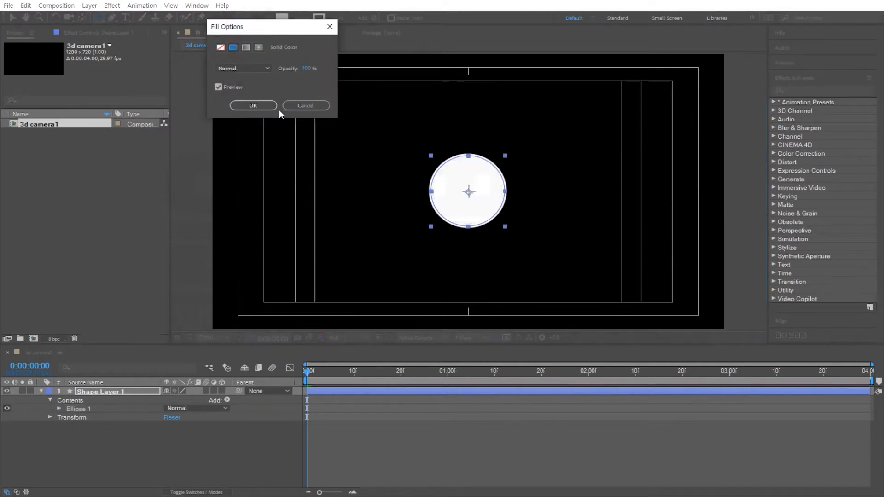
click(254, 105)
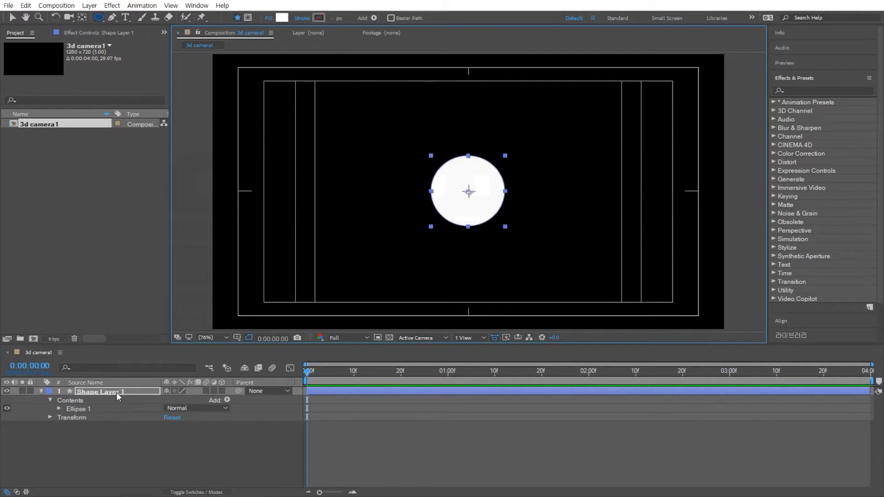
Step: Rename the circle's shape layer to a1 and duplicate it twice
click(117, 393)
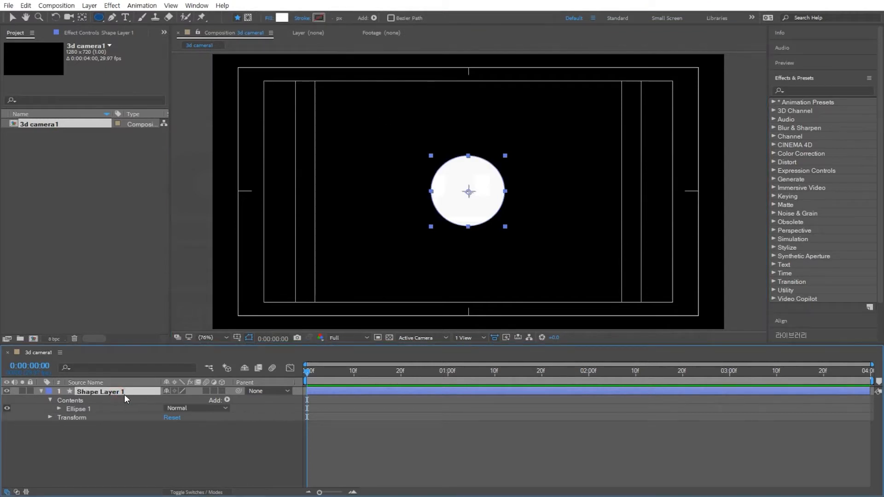
key(Return)
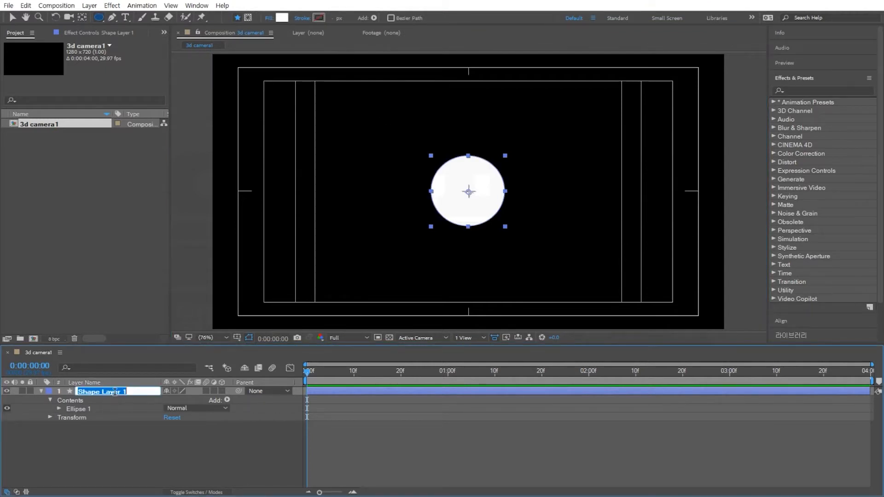
text(a1)
key(Return)
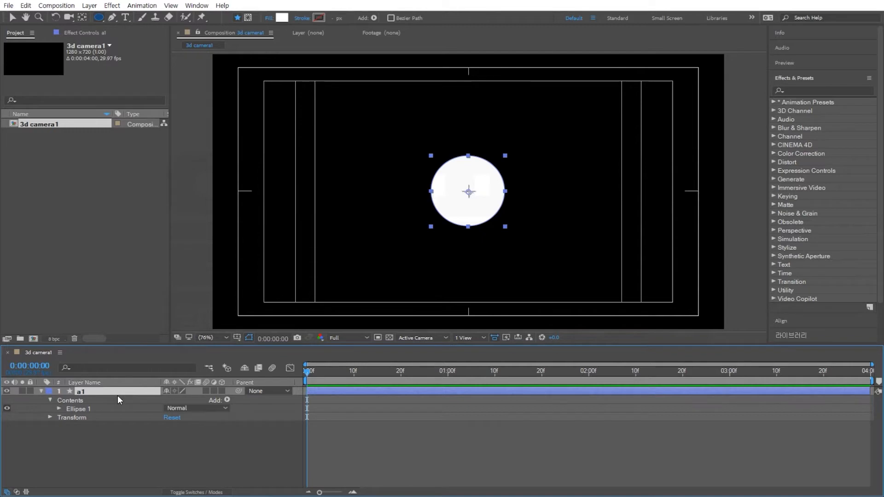
key(ctrl+d)
key(ctrl+d)
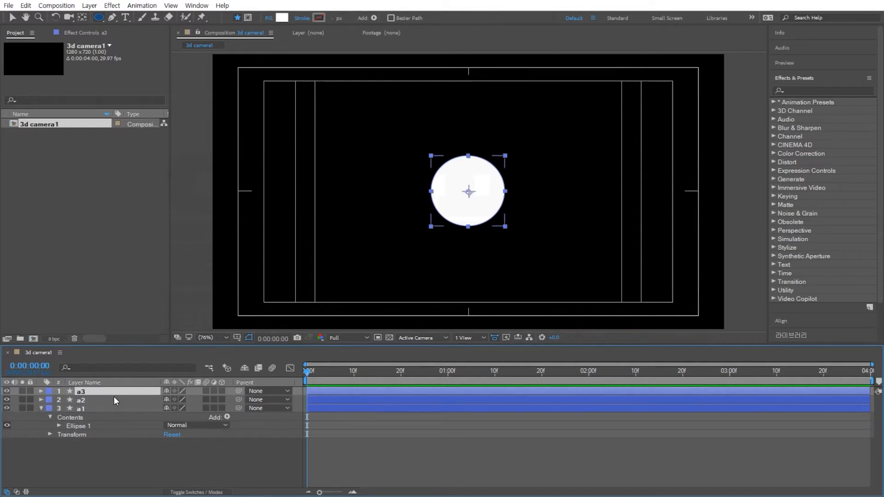
Step: Move circle a2 to the left and circle a3 to the right of the central circle, keeping all three level
click(86, 399)
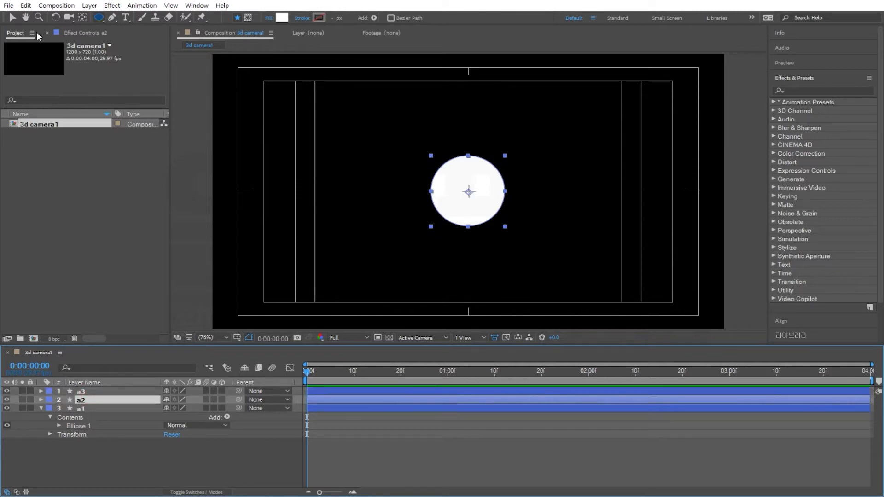
key(v)
drag(487, 207, 333, 204)
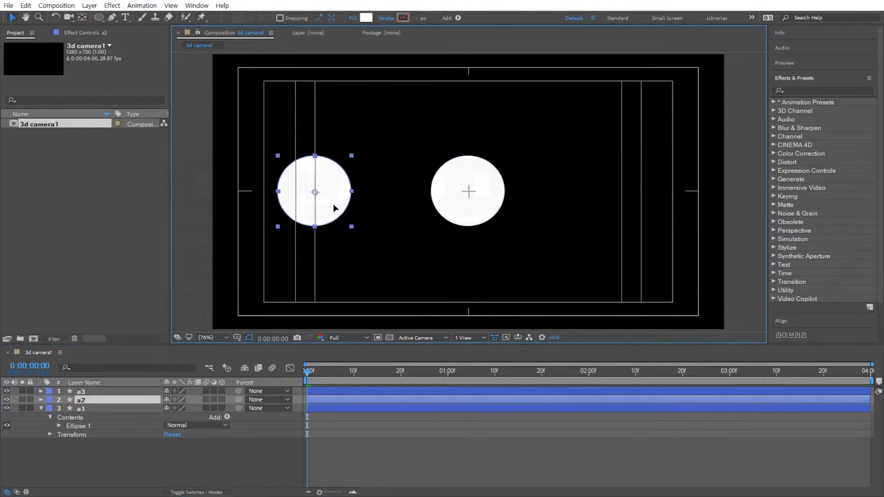
click(86, 391)
drag(471, 209, 624, 226)
Step: Change the fill of circle a2 to light red, FF5656
click(111, 400)
click(367, 18)
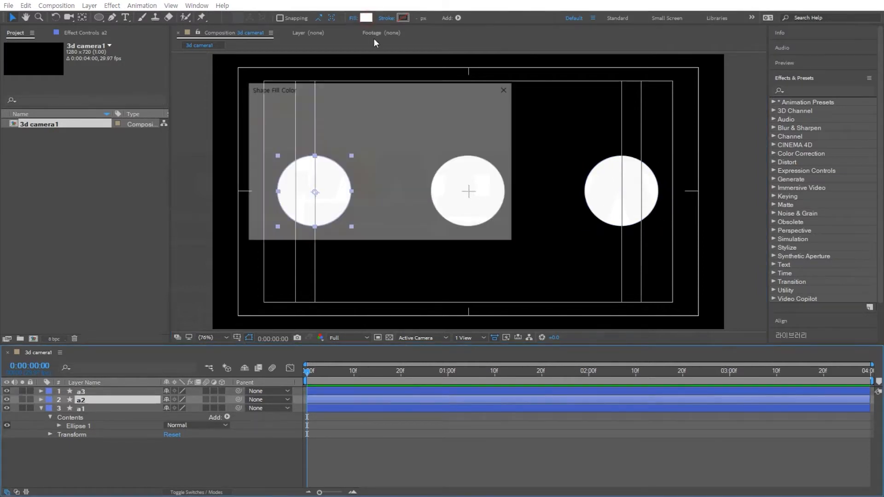
drag(328, 143, 343, 95)
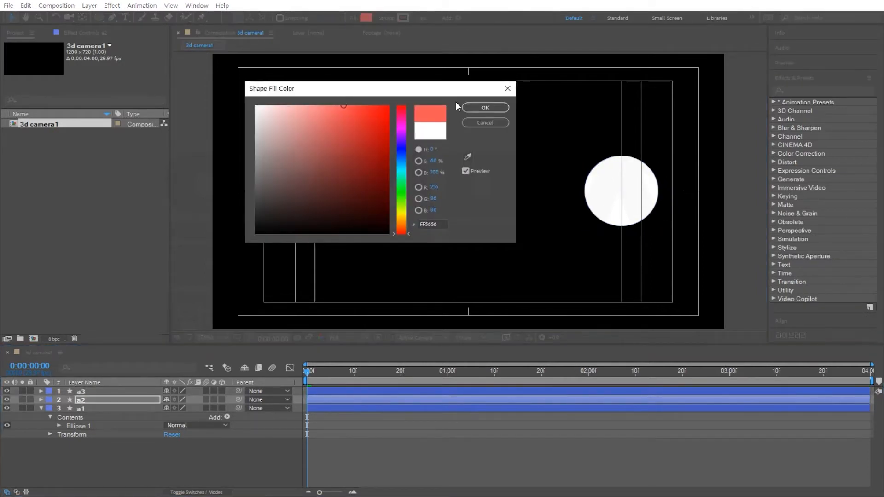
click(492, 110)
Step: Change the fill of circle a3 to light blue, deselect it and hide the title/action-safe guides
click(617, 199)
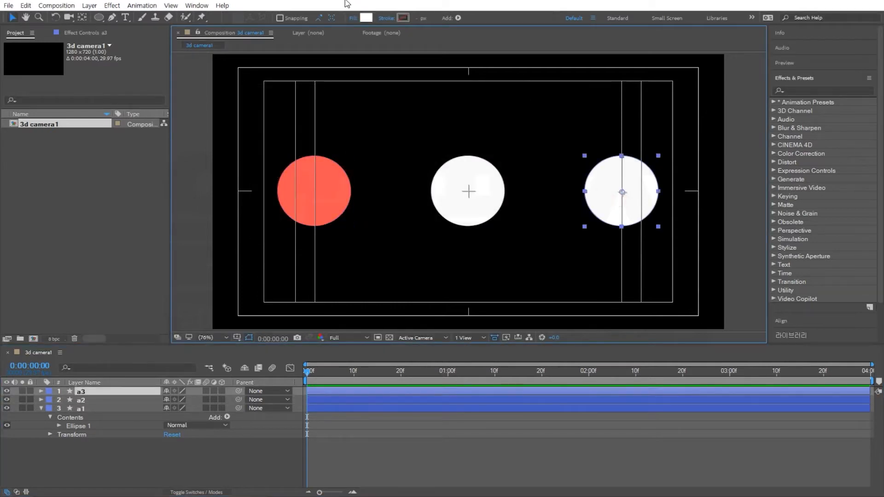
click(367, 18)
drag(405, 159, 405, 165)
drag(323, 125, 362, 92)
click(485, 107)
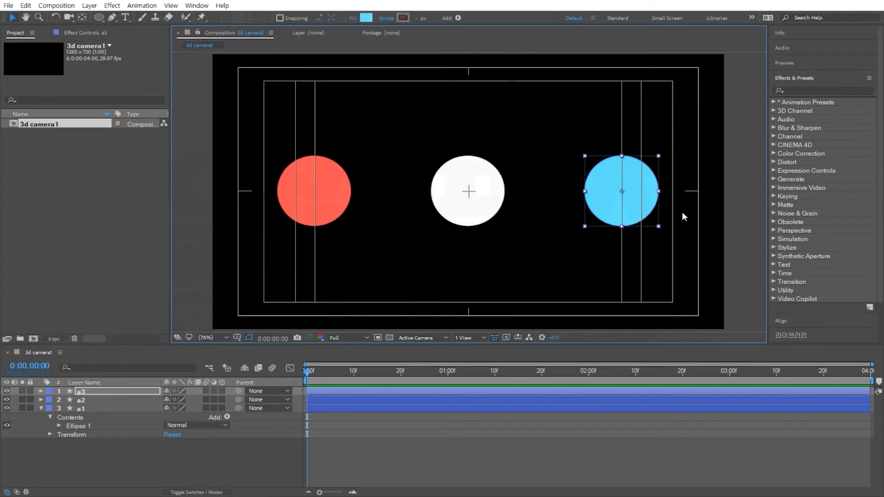
click(766, 203)
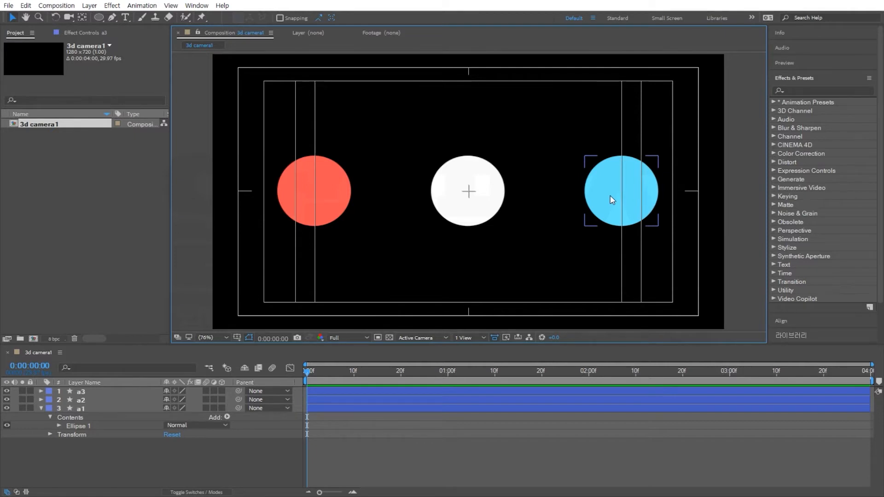
key(apostrophe)
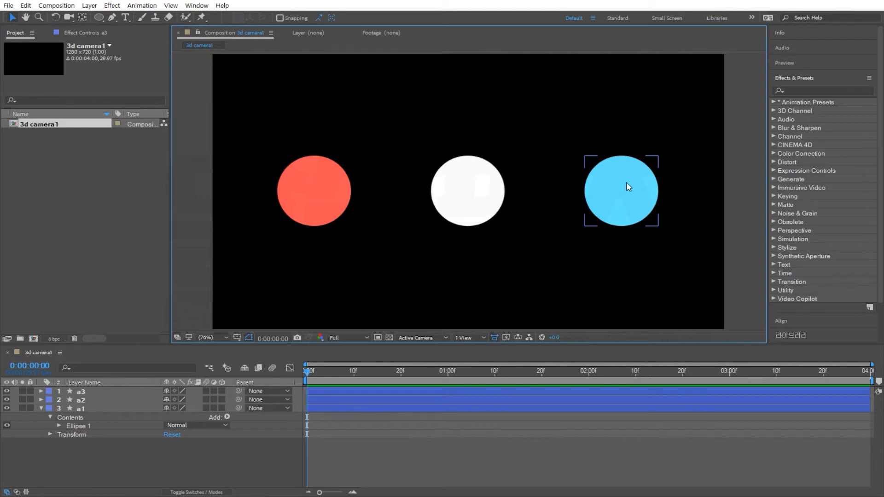
Step: Start a new camera layer and choose the 50mm preset in its settings
click(89, 7)
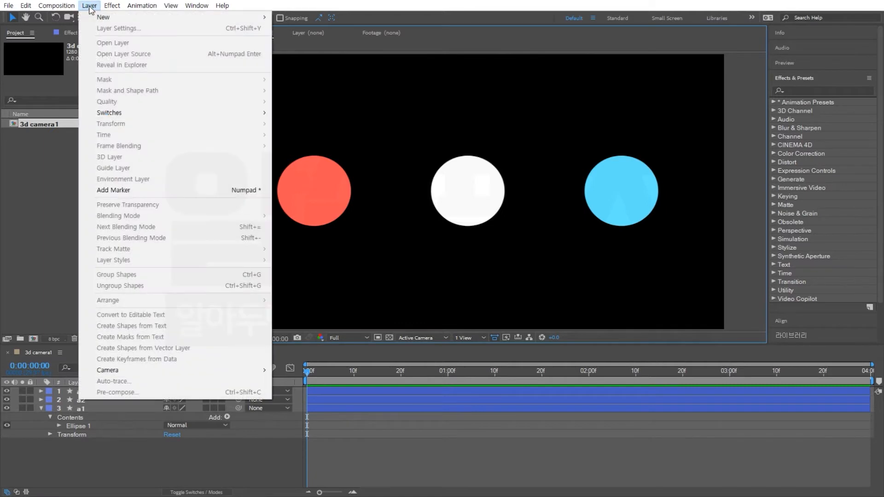
mouse_move(97, 20)
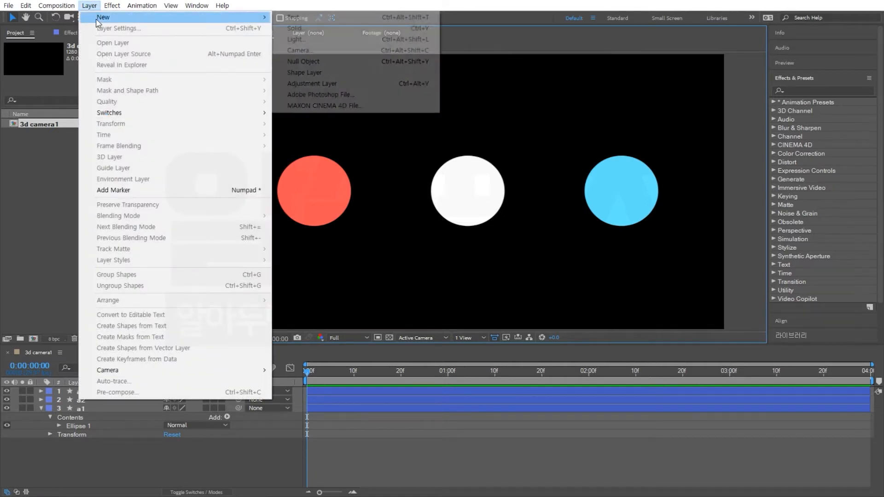
click(312, 52)
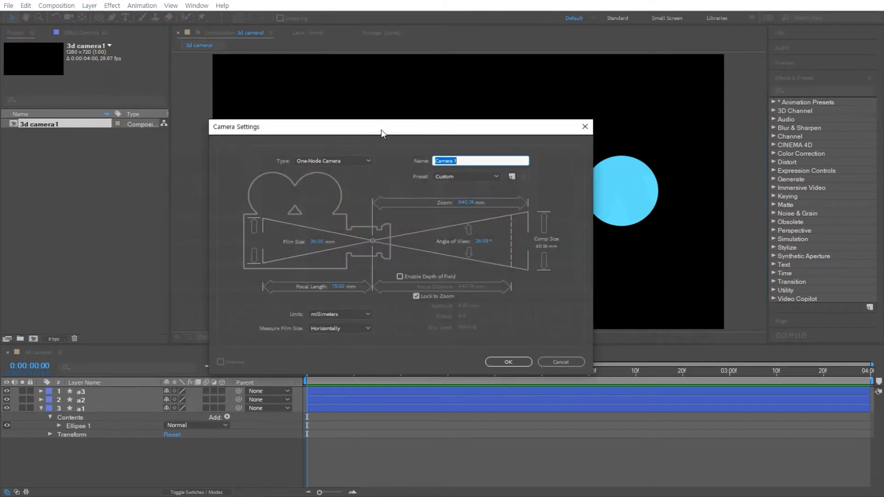
click(387, 129)
drag(387, 130, 454, 110)
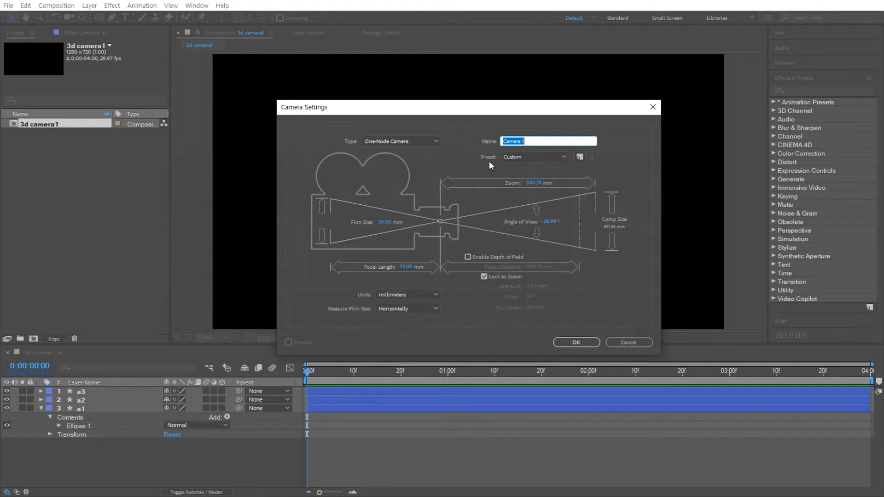
click(513, 159)
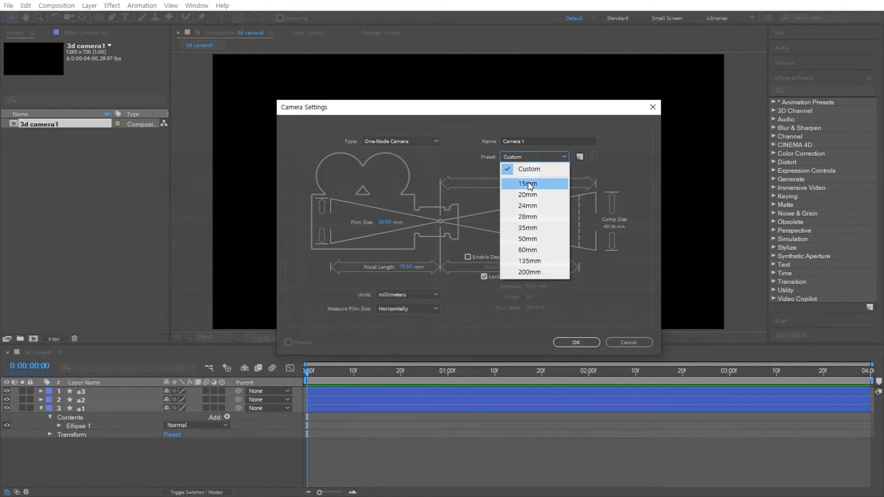
click(525, 240)
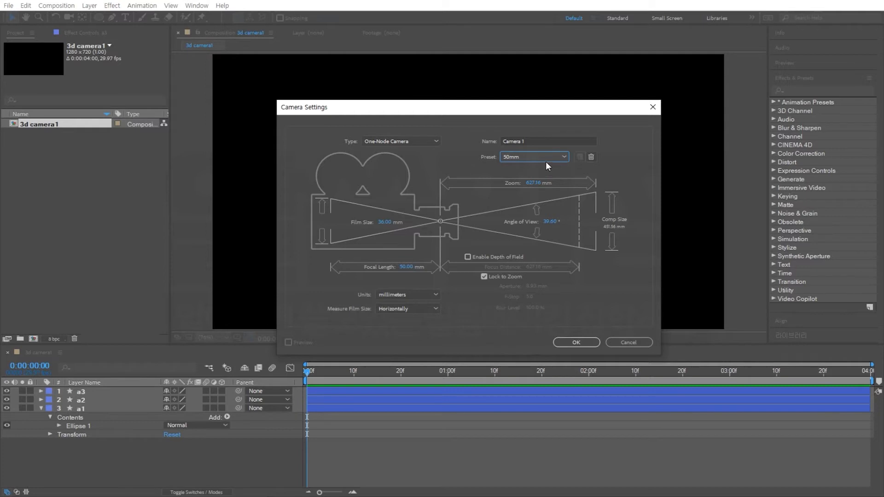
Step: Try the 15mm and 200mm camera presets to compare their angle of view, and return to 50mm
click(563, 157)
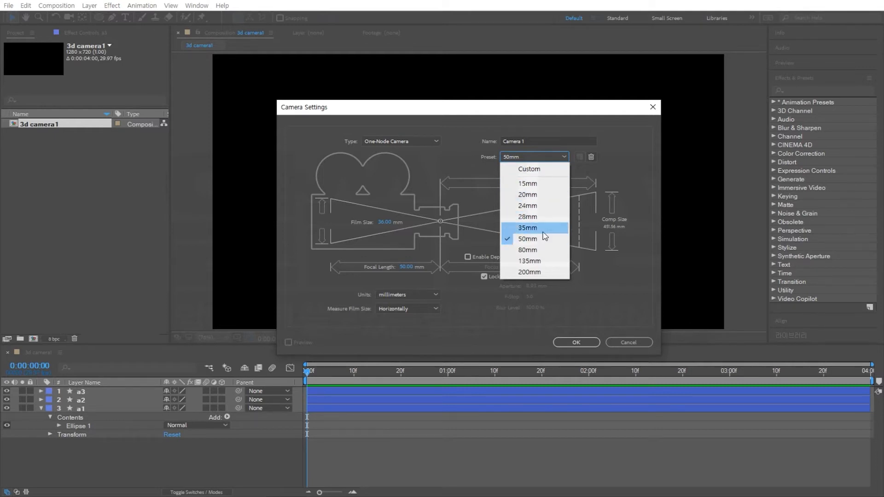
click(535, 185)
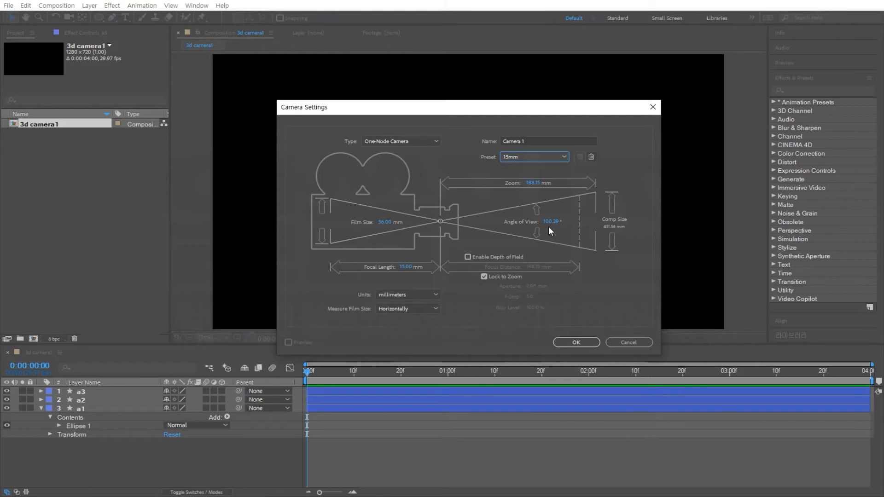
click(540, 156)
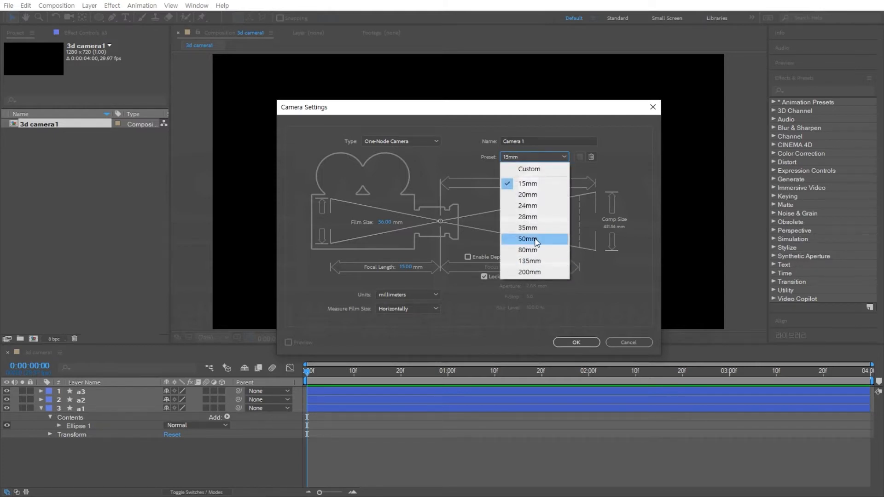
click(534, 273)
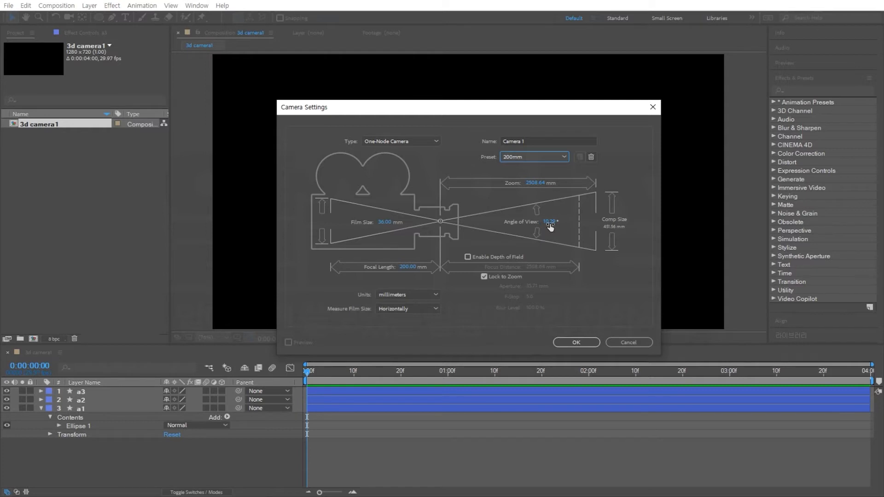
click(553, 156)
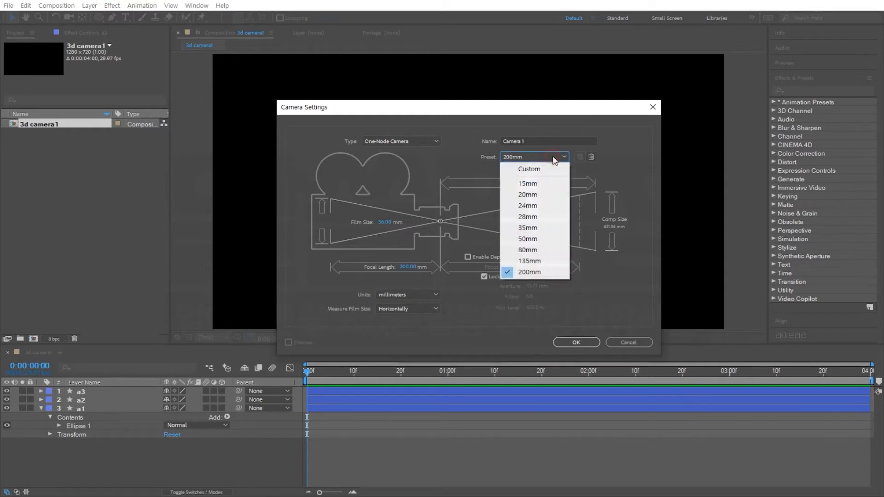
click(530, 240)
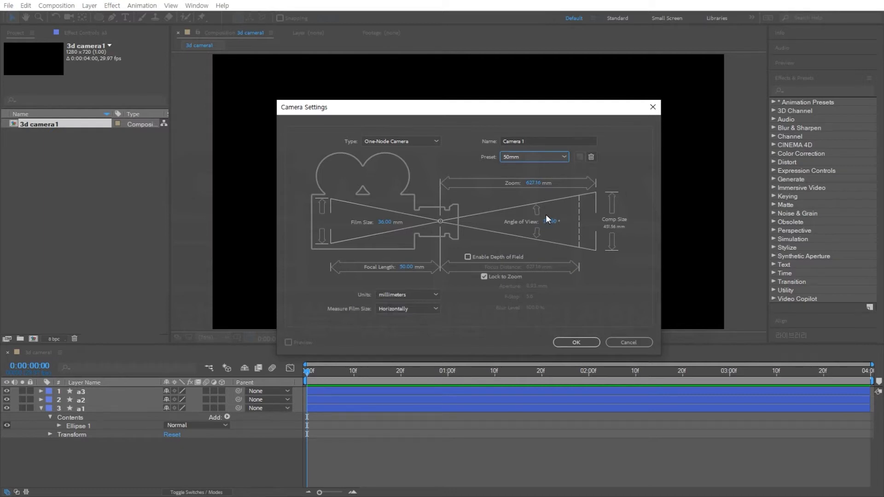
Step: Keep the camera type as One-Node Camera, create Camera 1 and dismiss the warning about 2D layers
click(378, 141)
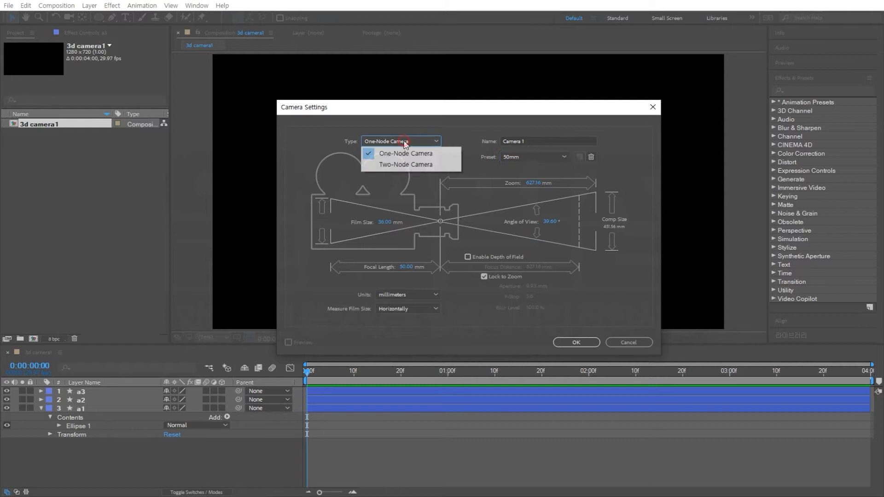
click(429, 157)
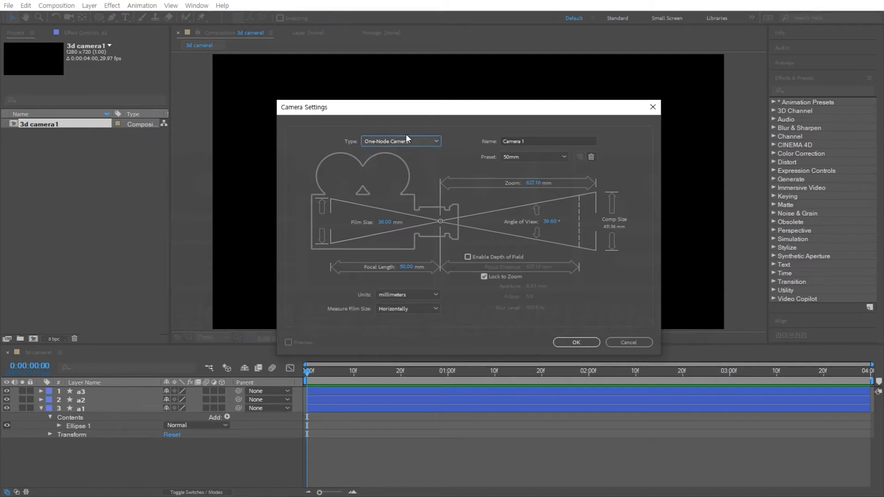
click(578, 343)
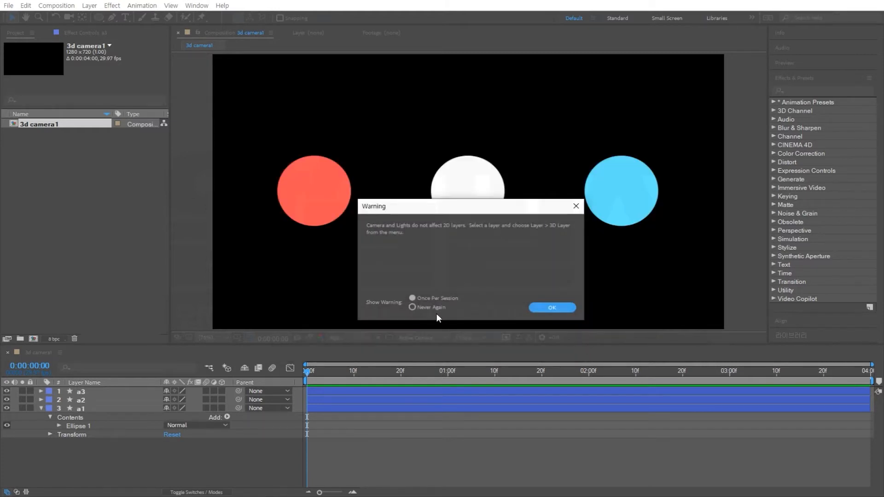
click(541, 307)
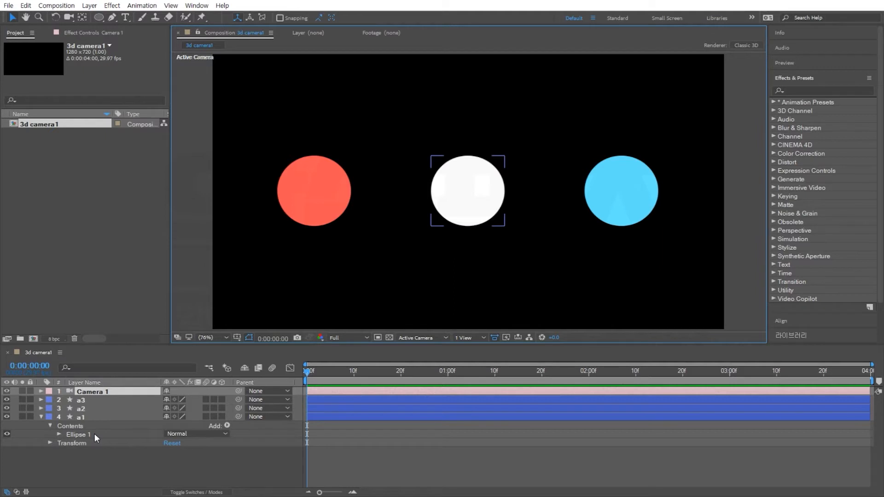
Step: Turn the three circle layers a1, a2 and a3 into 3D layers
click(102, 457)
drag(117, 466, 74, 400)
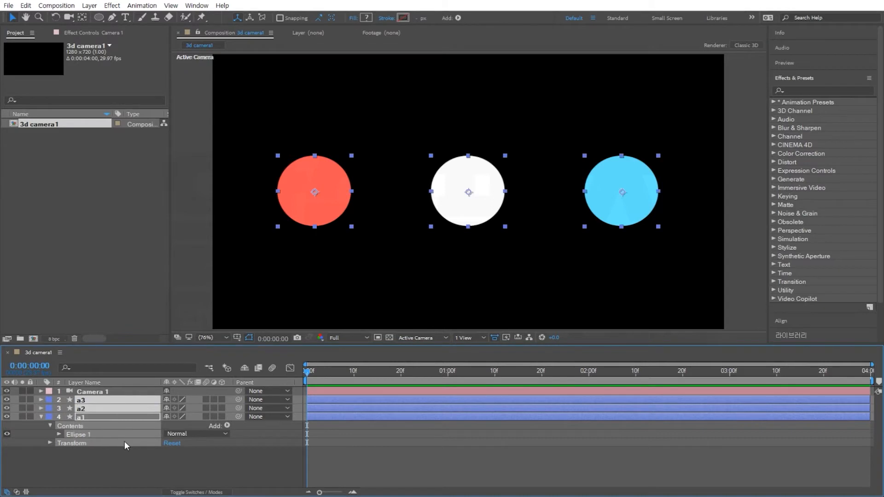
click(221, 400)
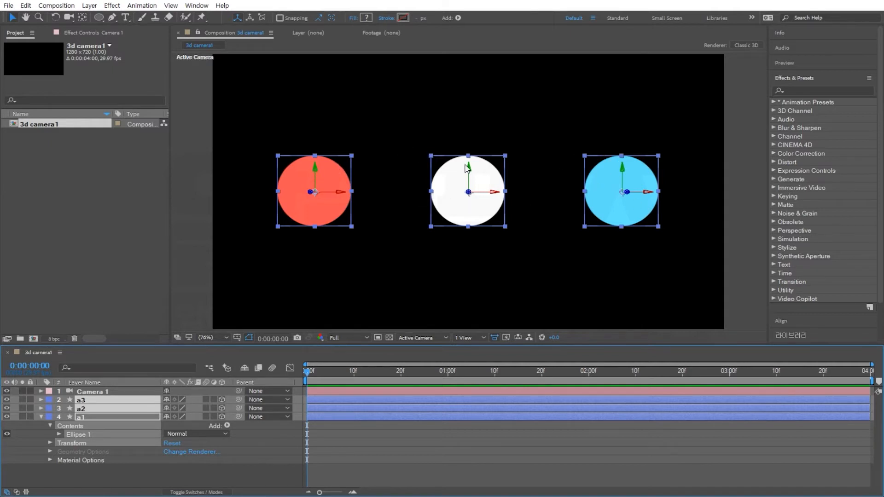
Step: Try orbiting, panning and dollying Camera 1 with the Unified Camera Tool, and undo the camera moves
click(104, 392)
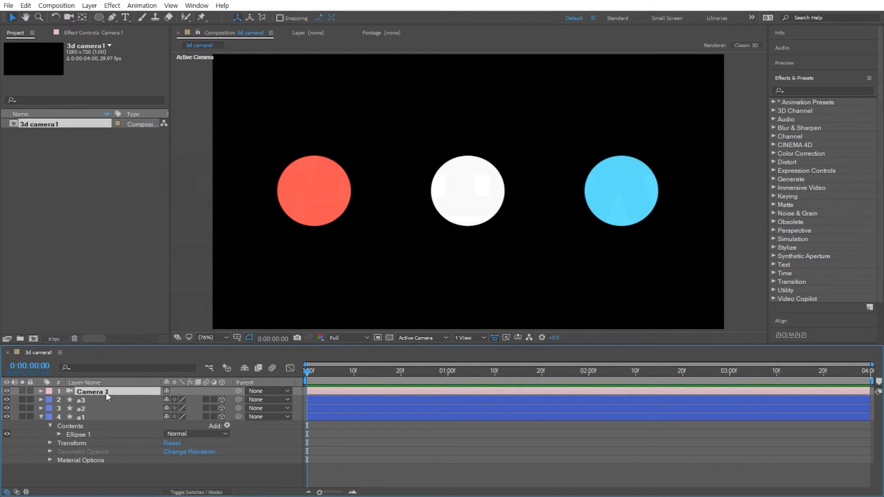
click(69, 18)
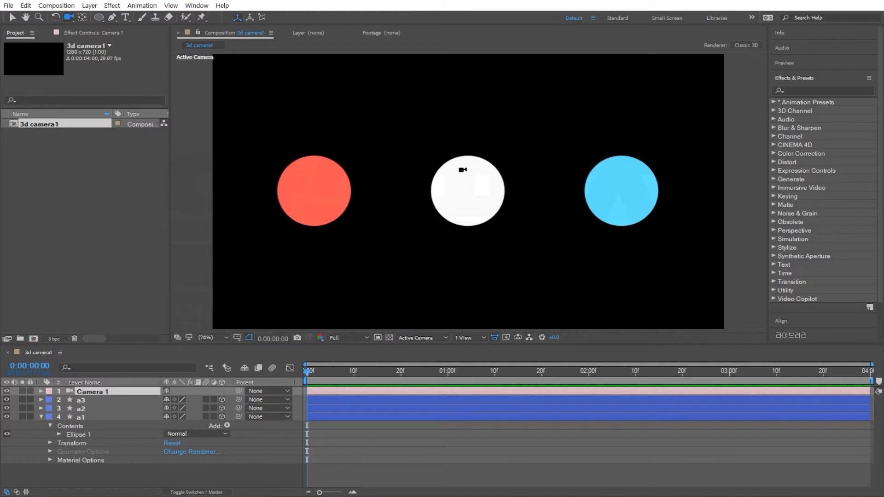
middle_click(469, 194)
mouse_move(469, 193)
mouse_down()
mouse_move(448, 203)
mouse_move(456, 182)
mouse_move(482, 191)
mouse_move(453, 202)
mouse_move(468, 165)
mouse_move(505, 164)
mouse_move(487, 197)
mouse_move(444, 134)
mouse_move(511, 132)
mouse_move(486, 189)
mouse_move(440, 110)
mouse_move(500, 150)
mouse_move(481, 228)
mouse_move(438, 142)
mouse_move(510, 158)
mouse_move(449, 195)
mouse_move(488, 142)
mouse_move(462, 202)
mouse_move(456, 140)
mouse_move(493, 183)
mouse_move(426, 169)
mouse_move(509, 157)
mouse_move(474, 225)
mouse_move(470, 143)
mouse_move(484, 203)
mouse_move(436, 152)
mouse_move(490, 184)
mouse_move(409, 159)
mouse_move(488, 180)
mouse_move(491, 143)
mouse_move(428, 193)
mouse_move(473, 172)
mouse_move(470, 184)
mouse_move(478, 183)
mouse_move(444, 180)
mouse_move(472, 188)
mouse_up()
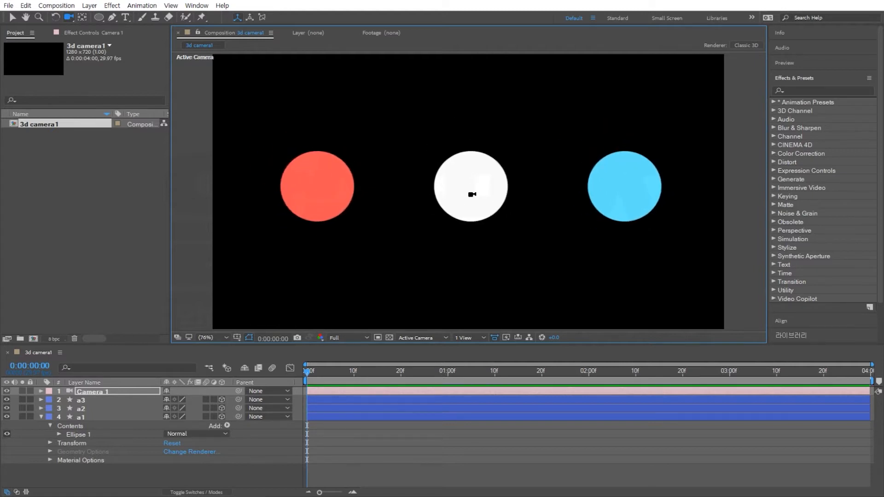
drag(474, 199, 471, 203)
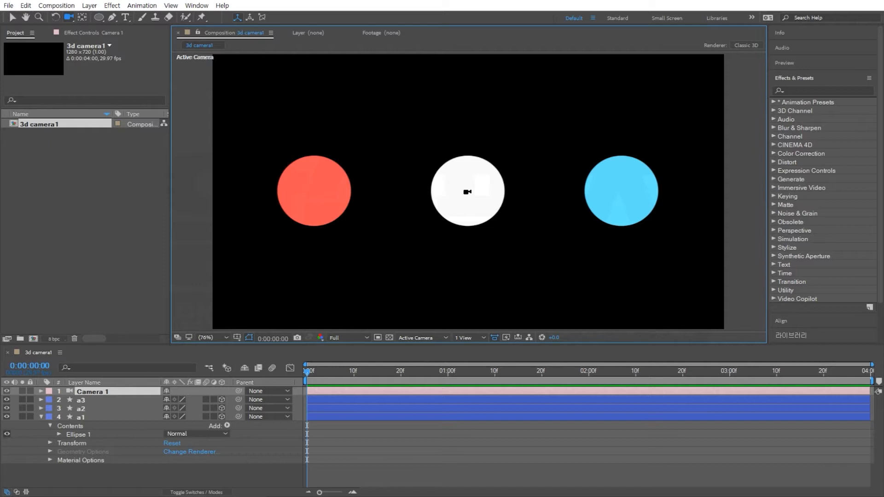
mouse_move(466, 191)
mouse_down()
mouse_move(452, 199)
mouse_move(458, 174)
mouse_move(499, 179)
mouse_move(476, 197)
mouse_move(438, 185)
mouse_move(468, 176)
mouse_move(484, 197)
mouse_move(441, 206)
mouse_move(452, 180)
mouse_move(488, 182)
mouse_move(482, 205)
mouse_move(443, 195)
mouse_move(463, 173)
mouse_move(493, 194)
mouse_move(443, 203)
mouse_move(454, 172)
mouse_move(498, 189)
mouse_move(458, 194)
mouse_move(471, 180)
mouse_move(492, 204)
mouse_move(444, 198)
mouse_move(443, 177)
mouse_move(488, 195)
mouse_move(452, 194)
mouse_move(494, 189)
mouse_move(458, 213)
mouse_move(455, 170)
mouse_move(491, 199)
mouse_move(444, 188)
mouse_move(495, 194)
mouse_move(461, 186)
mouse_up()
drag(468, 191, 421, 213)
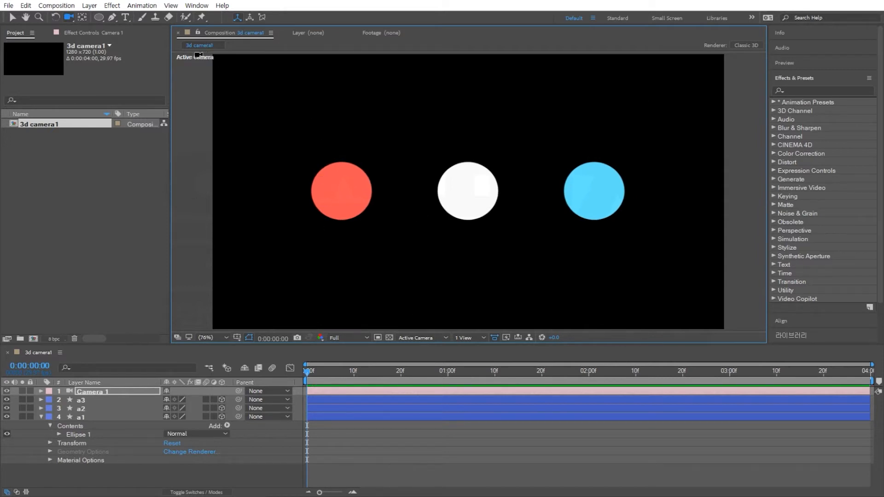
key(ctrl+z)
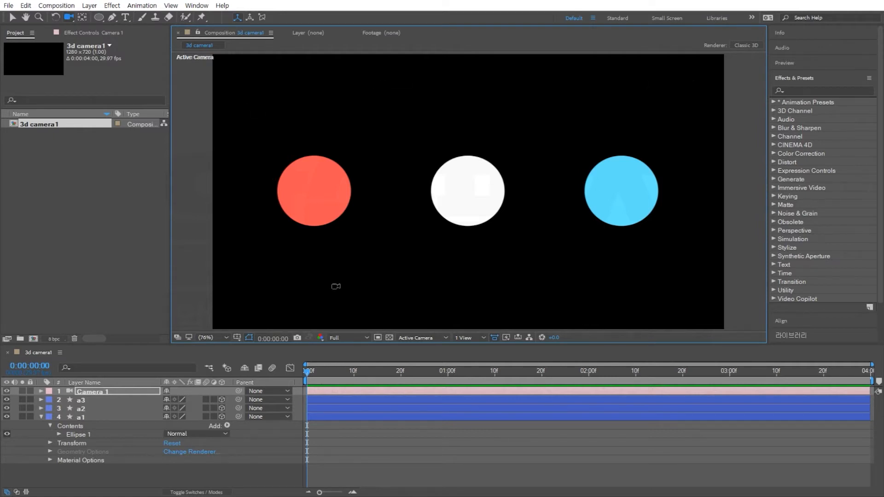
Step: Switch the composition to 2 Views - Horizontal and frame the Top view to show the circles and the whole camera
click(473, 339)
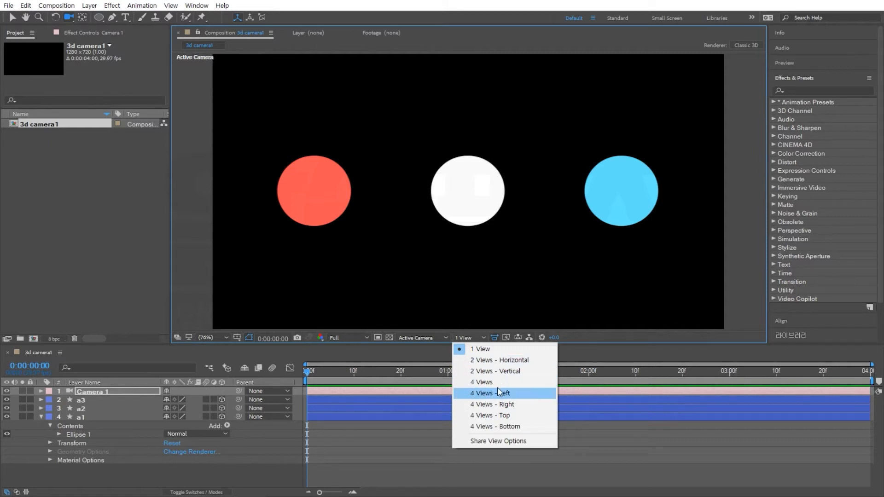
click(503, 363)
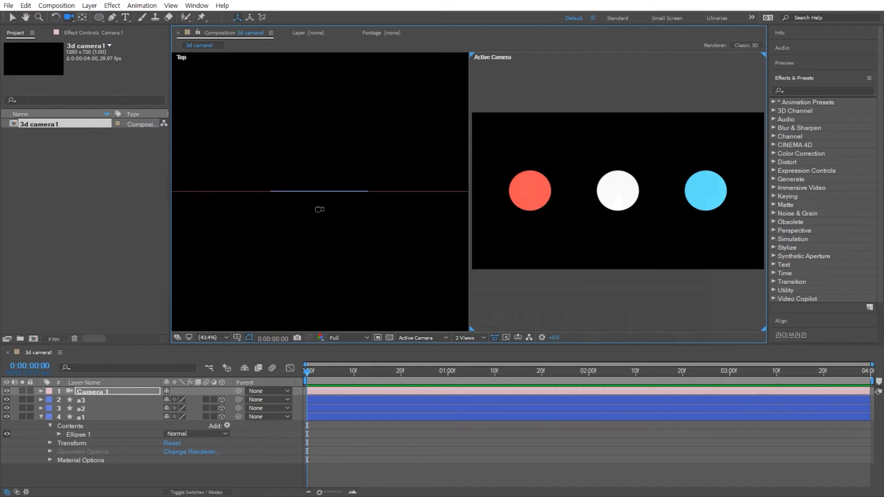
scroll(320, 210, down, 1)
scroll(321, 200, up, 1)
click(317, 152)
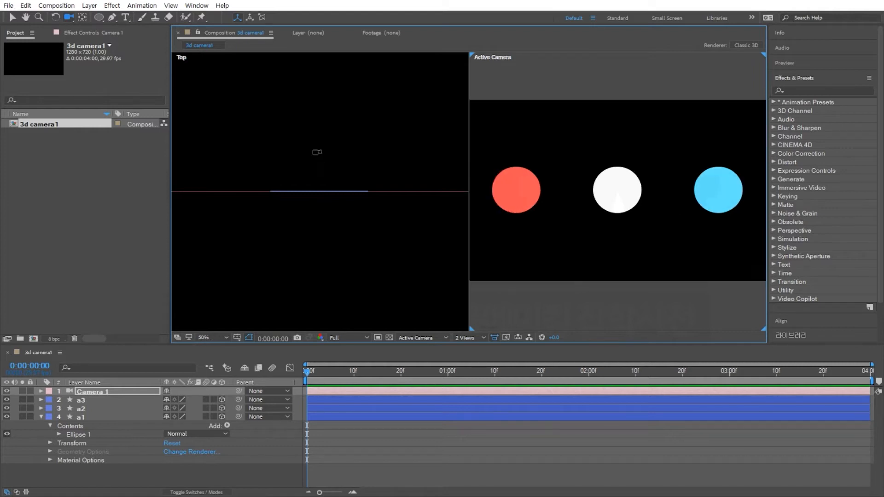
scroll(316, 152, down, 2)
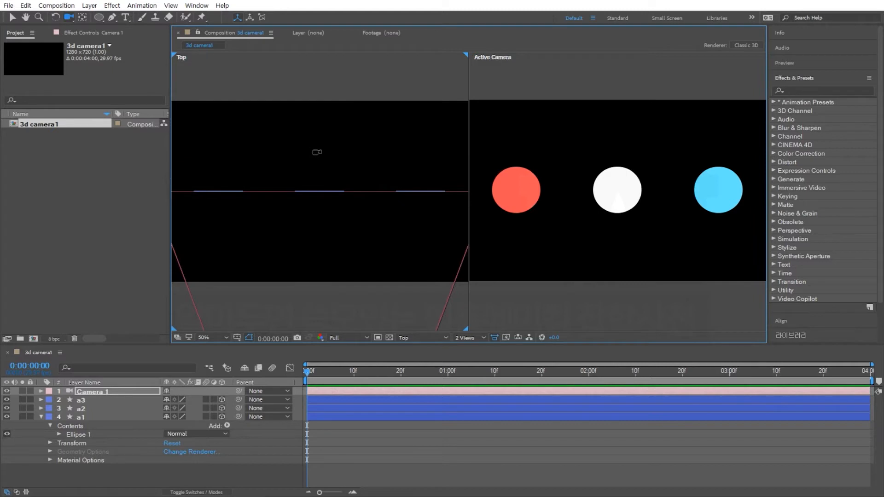
scroll(317, 152, down, 2)
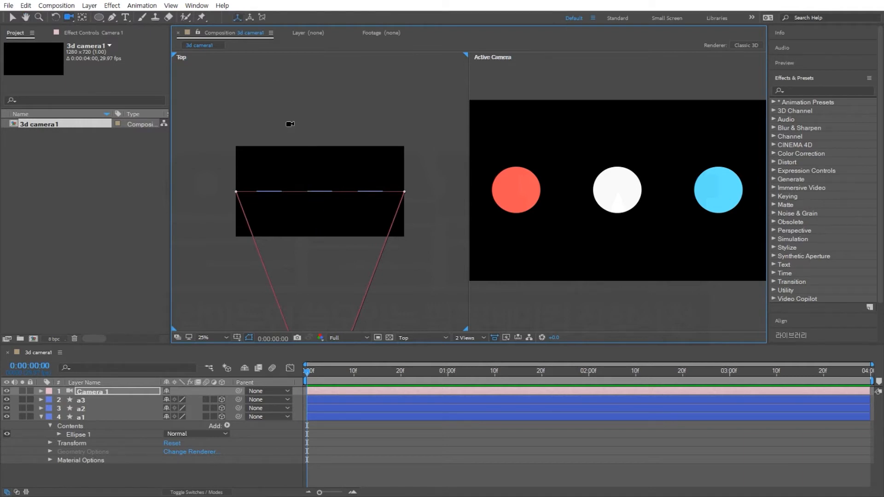
key(h)
drag(323, 226, 320, 140)
key(c)
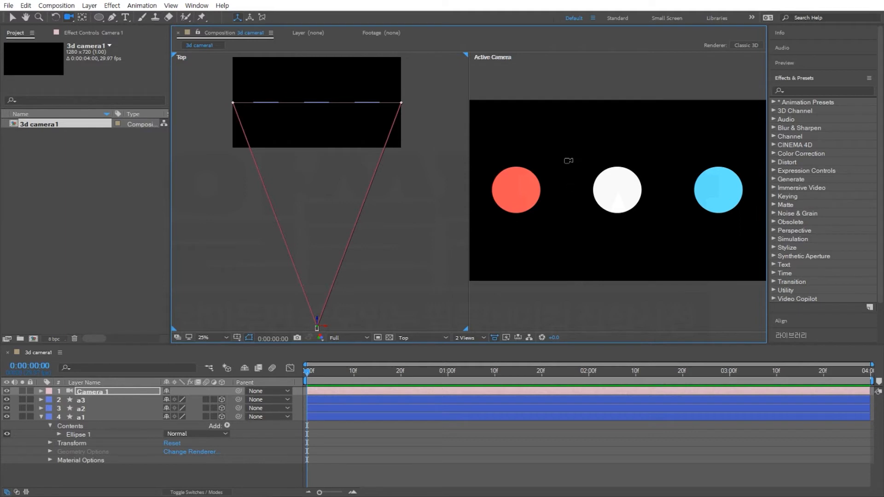
Step: Try dollying, rotating and panning Camera 1 in the Active Camera view to compare with the Top view, and restore its position
click(608, 88)
drag(617, 209, 634, 243)
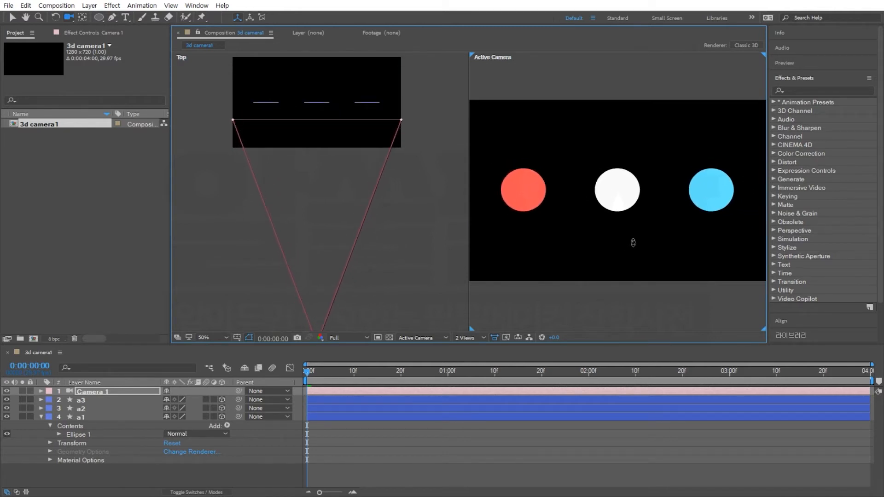
drag(634, 242, 604, 219)
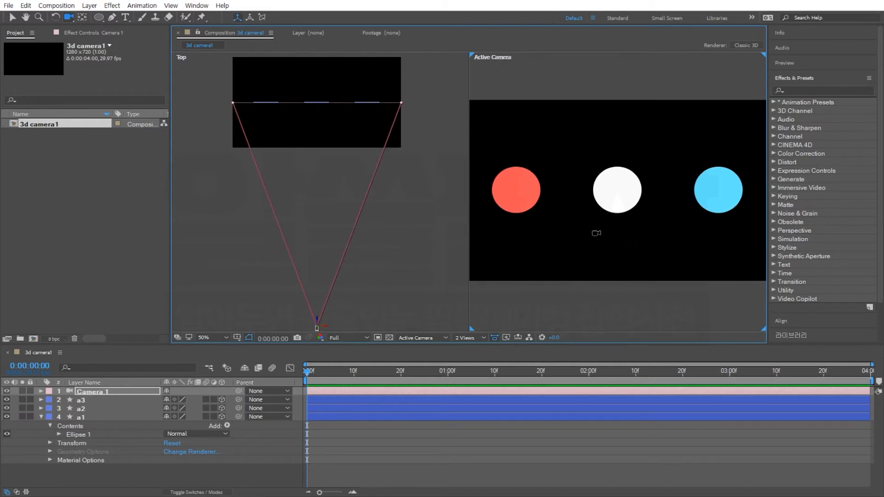
mouse_move(608, 219)
mouse_down()
mouse_move(596, 223)
mouse_move(596, 209)
mouse_move(612, 214)
mouse_move(598, 233)
mouse_move(584, 215)
mouse_move(623, 211)
mouse_move(610, 230)
mouse_move(604, 214)
mouse_move(624, 216)
mouse_move(614, 222)
mouse_move(604, 205)
mouse_move(616, 220)
mouse_move(613, 211)
mouse_move(628, 217)
mouse_move(610, 211)
mouse_move(606, 226)
mouse_up()
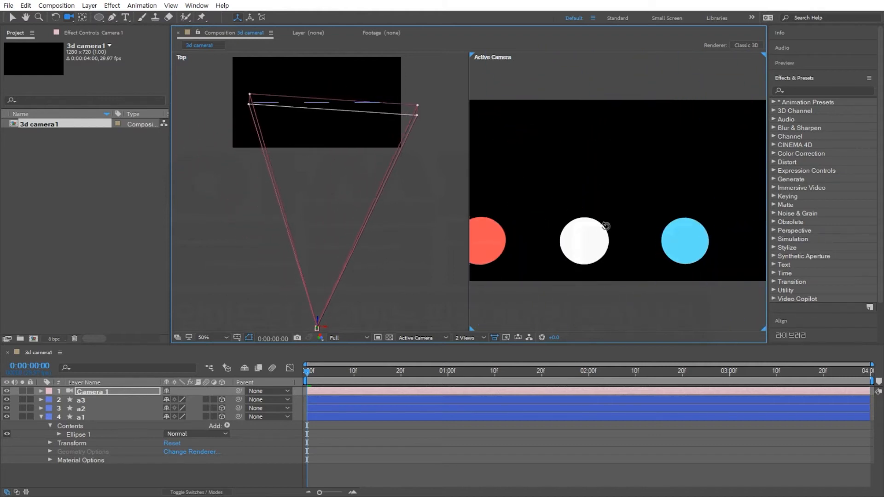
mouse_move(606, 226)
mouse_down()
mouse_move(608, 210)
mouse_move(643, 221)
mouse_move(619, 231)
mouse_move(612, 213)
mouse_move(610, 223)
mouse_move(611, 203)
mouse_move(612, 239)
mouse_move(612, 205)
mouse_move(612, 229)
mouse_move(613, 214)
mouse_move(618, 223)
mouse_move(580, 223)
mouse_move(634, 219)
mouse_move(586, 215)
mouse_move(649, 220)
mouse_move(585, 217)
mouse_move(647, 217)
mouse_move(596, 215)
mouse_move(621, 217)
mouse_up()
key(ctrl+z)
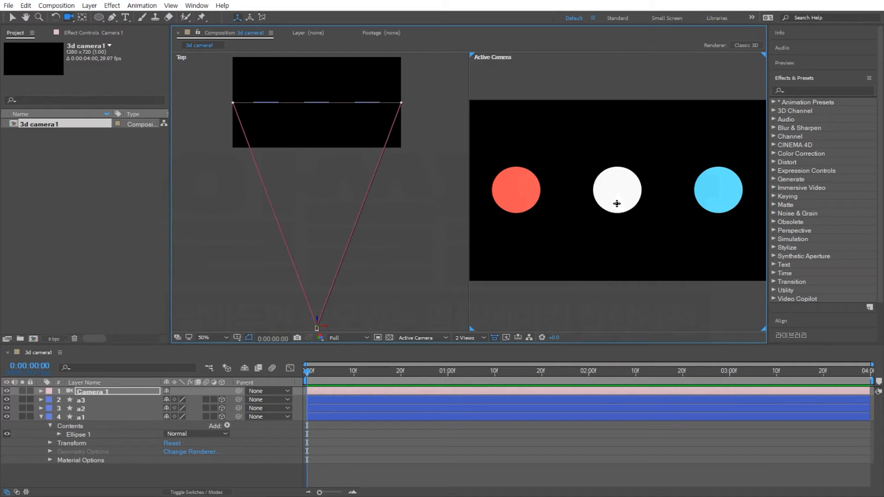
drag(617, 204, 589, 191)
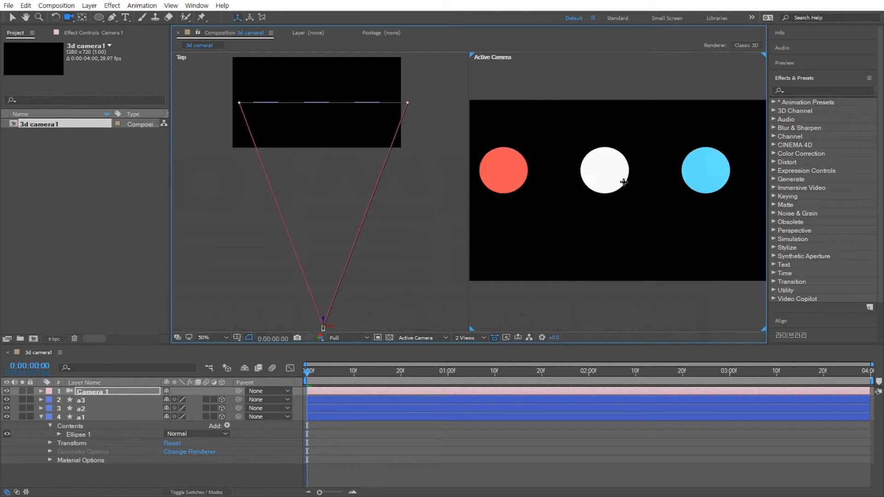
drag(669, 188, 611, 203)
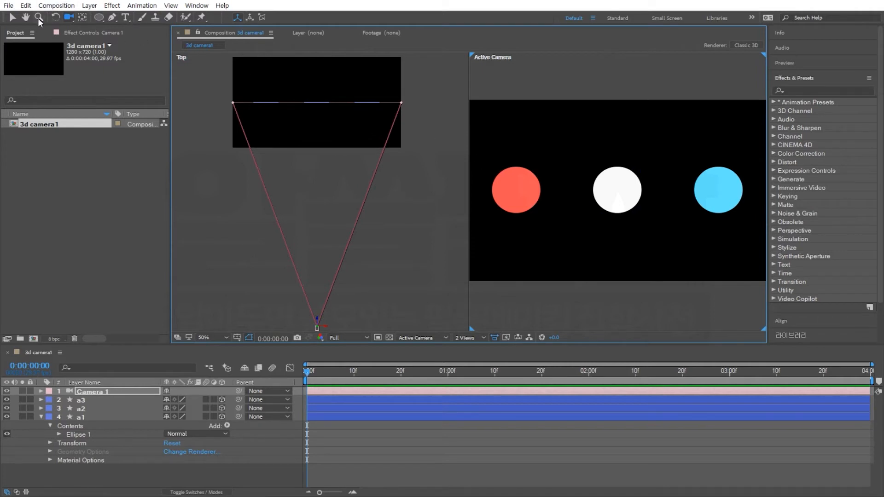
Step: Move the red circle a2 along its Z axis towards the camera in the Top view
key(v)
click(518, 190)
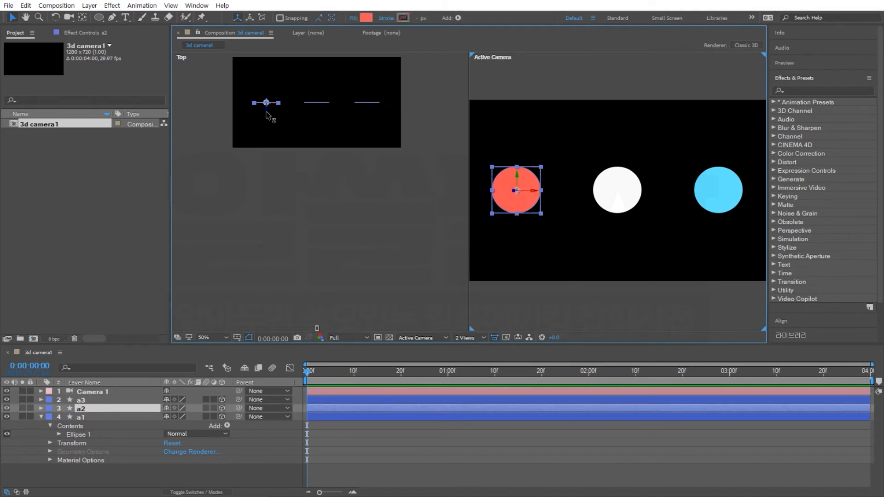
drag(267, 115, 266, 187)
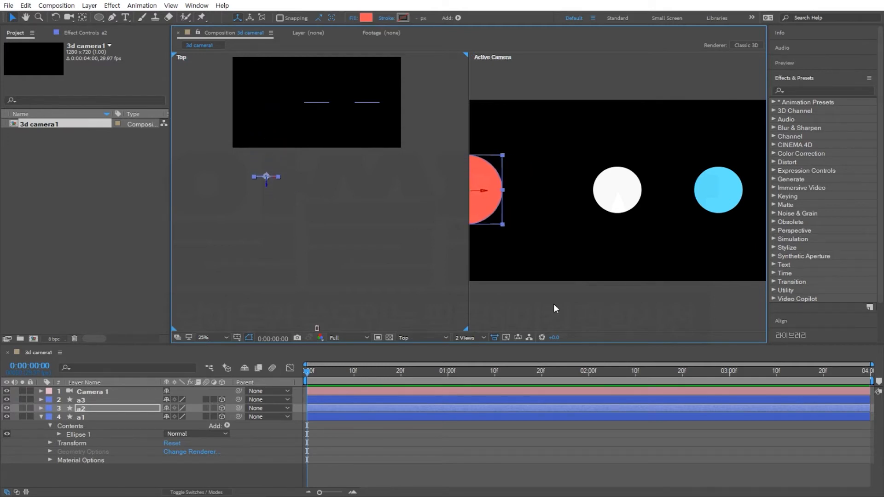
Step: Move the blue circle a3 along its Z axis away from the camera, behind the white circle
click(737, 189)
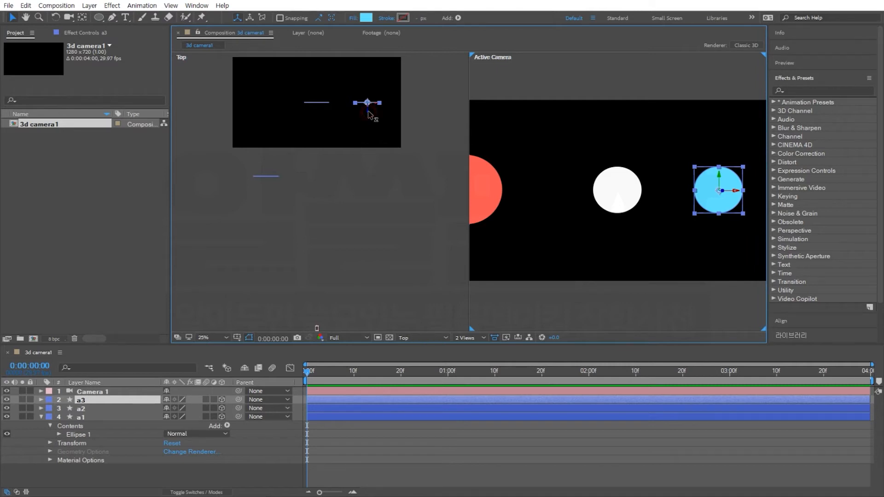
click(368, 115)
drag(371, 115, 386, 55)
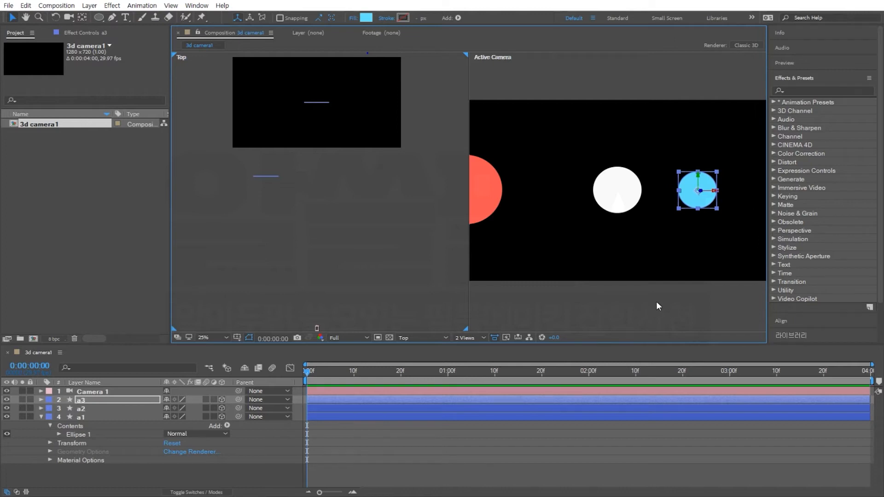
drag(348, 179, 355, 245)
drag(376, 118, 378, 107)
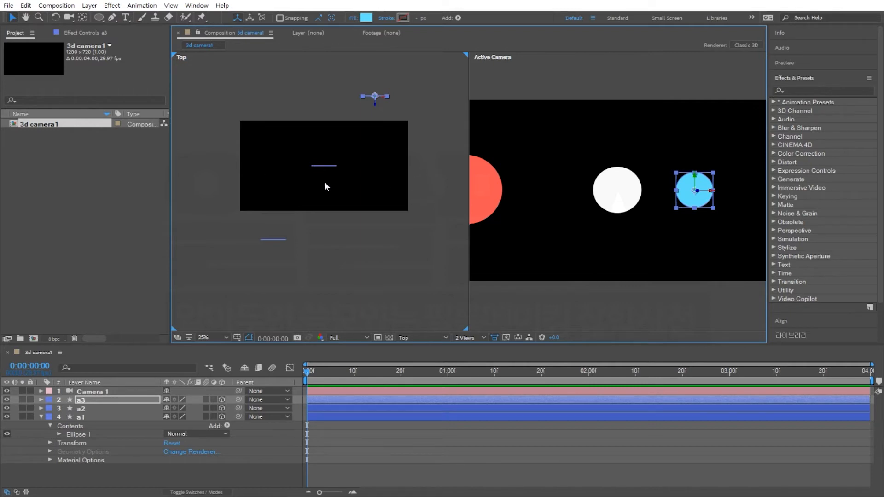
Step: Pull Camera 1 straight back along the Z axis in the Top view to a Z position of about -2906
key(h)
mouse_move(324, 263)
mouse_down()
mouse_move(320, 191)
mouse_move(317, 212)
mouse_up()
key(v)
key(comma)
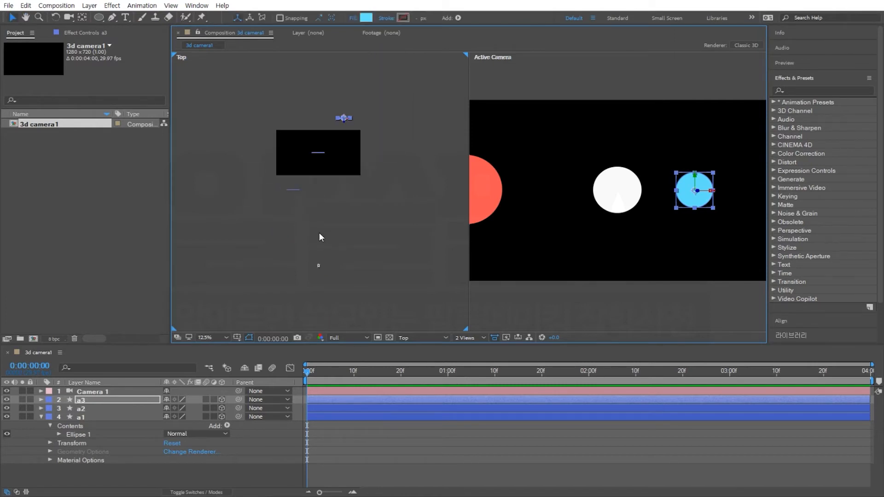
click(319, 265)
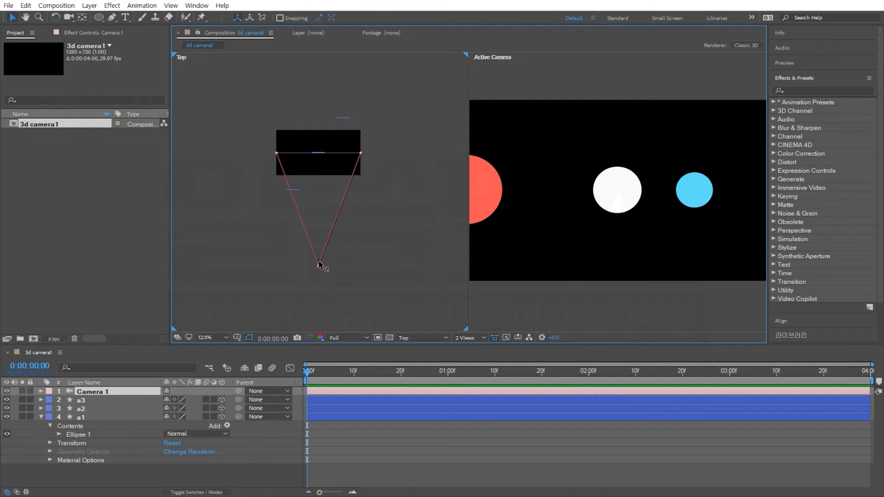
drag(318, 263, 311, 336)
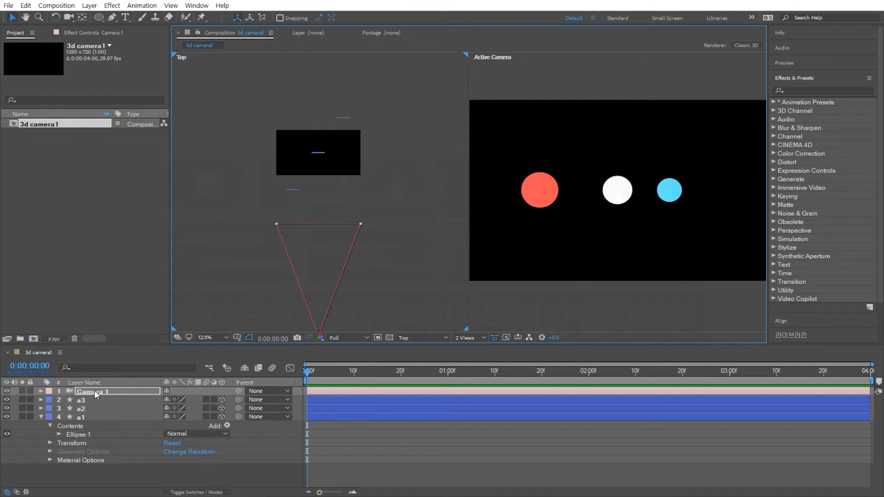
Step: Enlarge the timeline area and reveal Camera 1's Transform properties
click(42, 391)
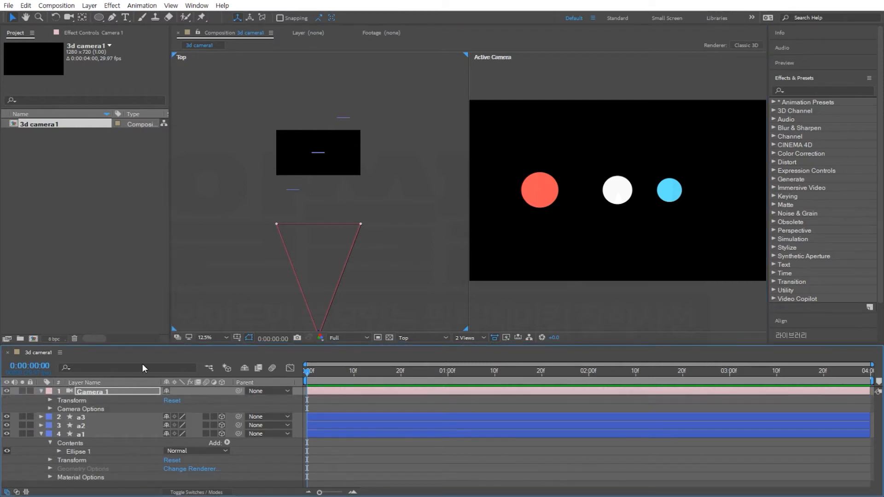
drag(153, 345, 157, 311)
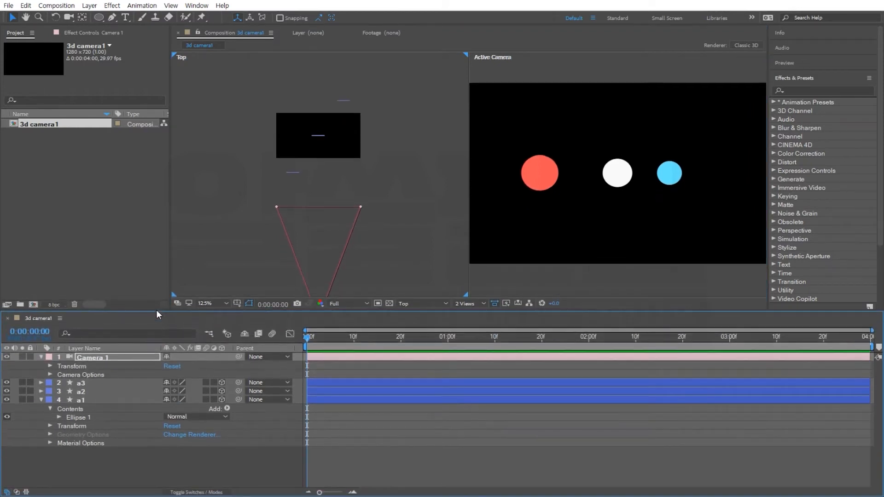
click(78, 367)
click(50, 366)
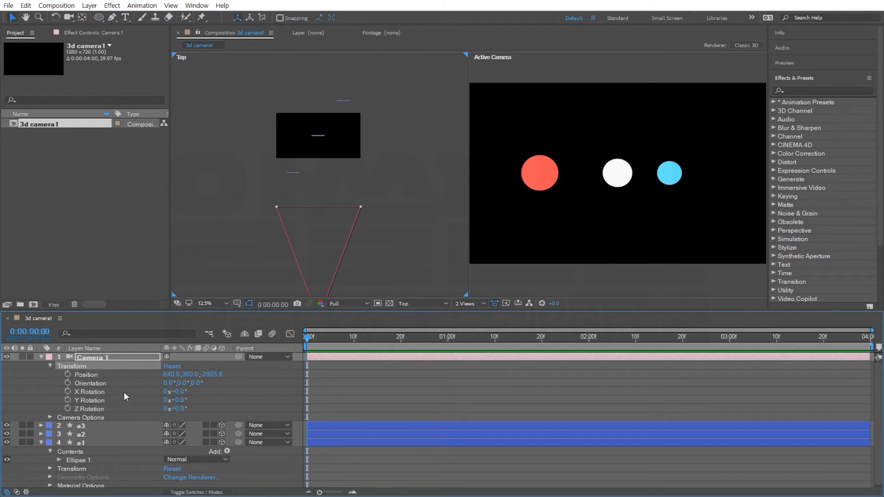
Step: Move Camera 1 slightly forward along the Z axis in the Top view to a Z position of about -2786
key(h)
drag(318, 265, 318, 232)
key(v)
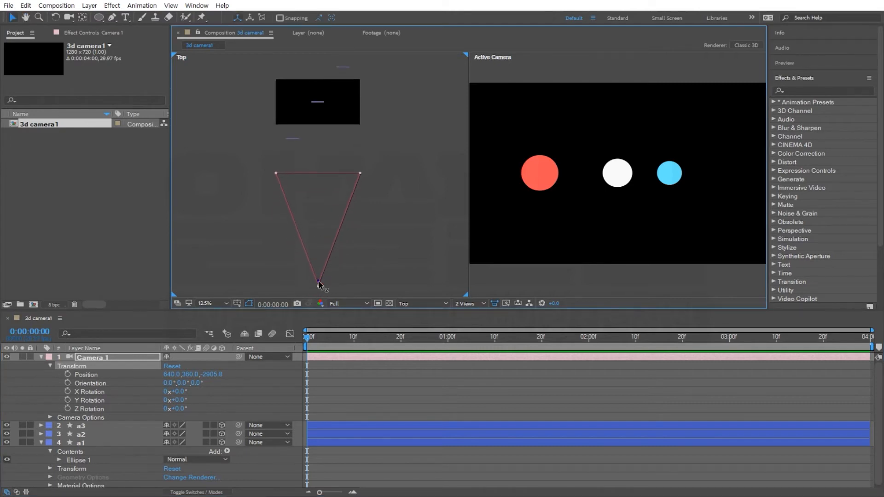
mouse_move(319, 283)
mouse_down()
mouse_move(318, 251)
mouse_move(315, 287)
mouse_up()
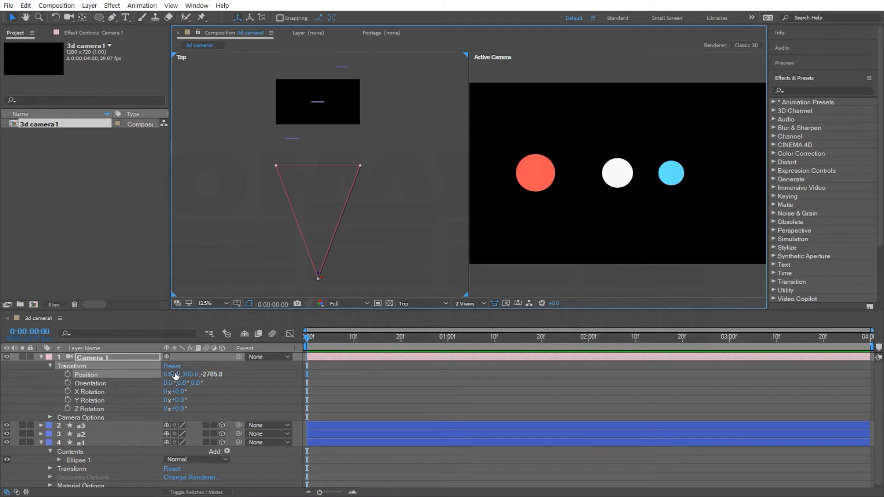
Step: Keyframe Camera 1's Position at 0:00:00:00, move it forward to Z about -298 at 0:00:02:00, and preview the animation
click(67, 375)
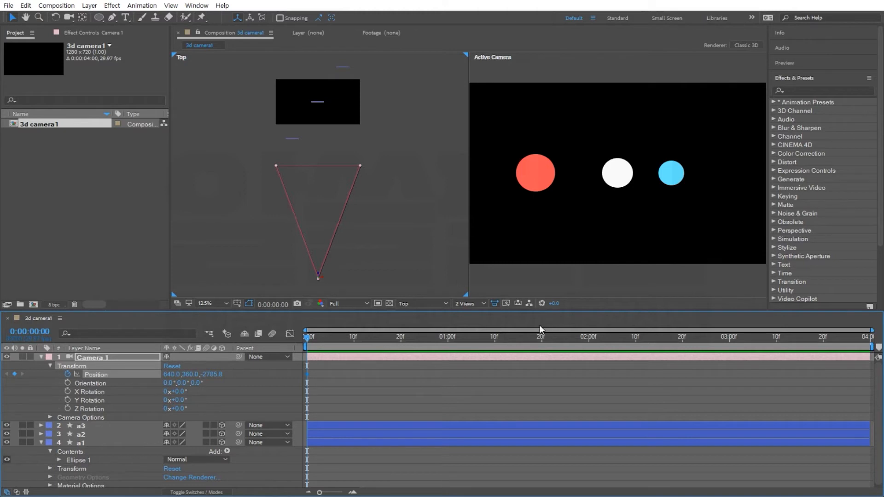
click(590, 341)
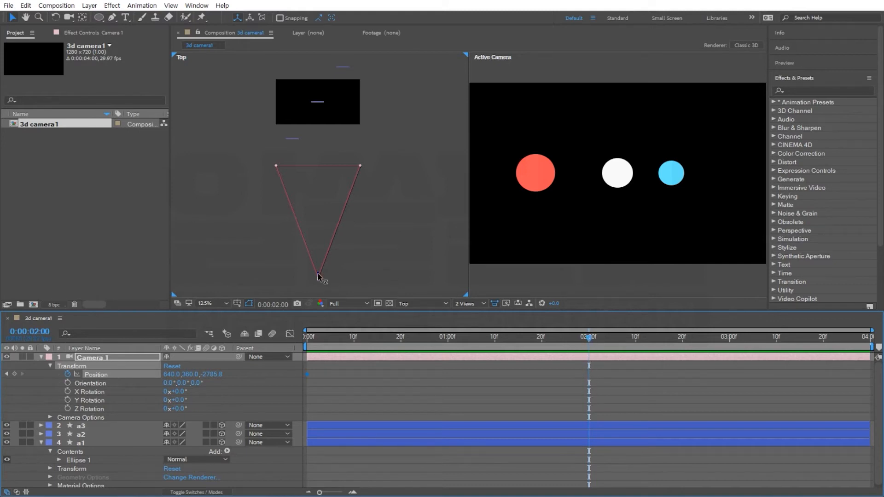
drag(320, 275, 324, 120)
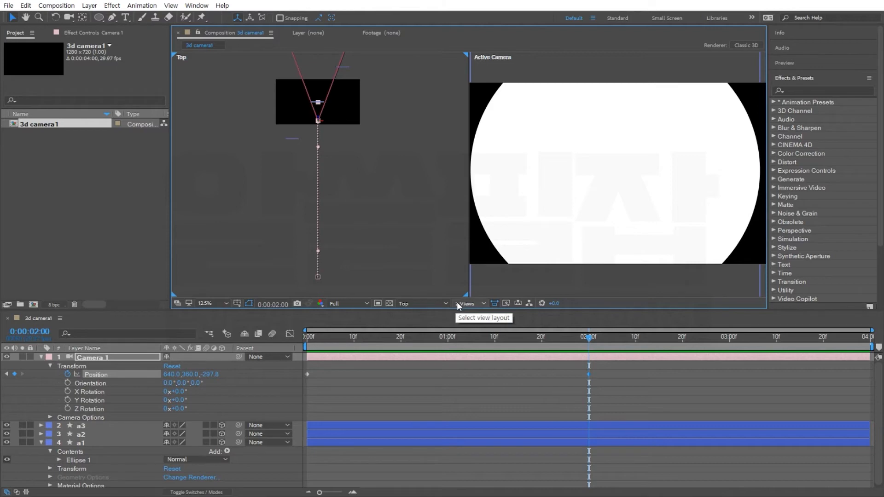
key(space)
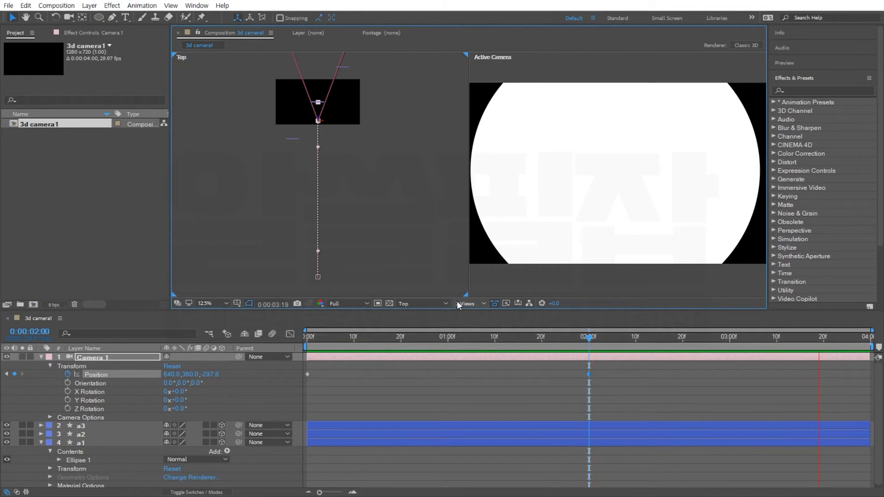
Step: Stop the preview and scrub through Camera 1's forward move between 0:00:00:04 and 0:00:02:00
key(space)
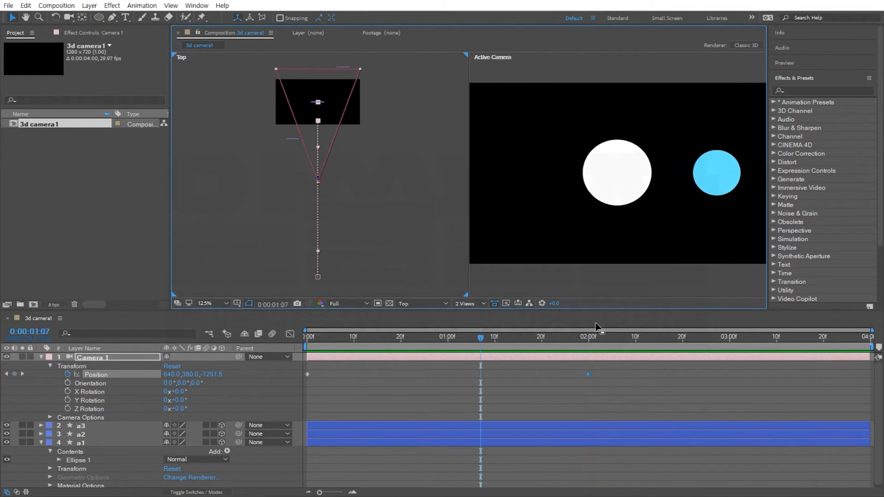
drag(454, 341, 324, 346)
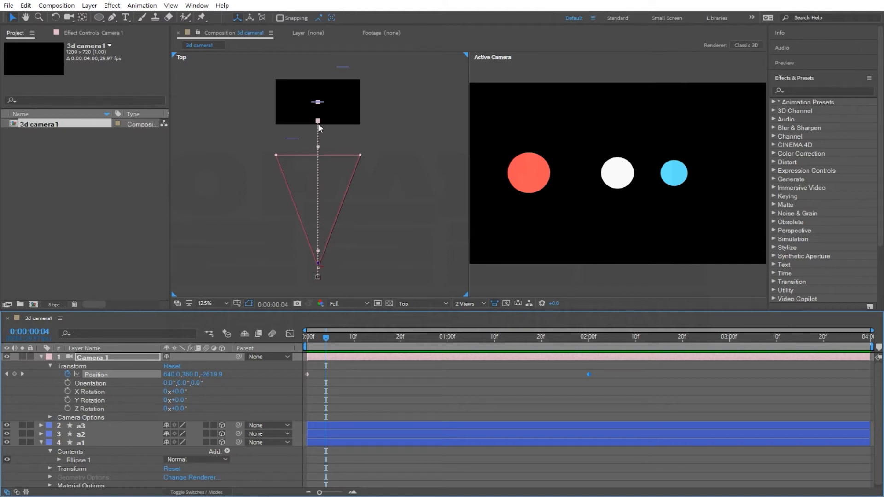
drag(330, 341, 591, 362)
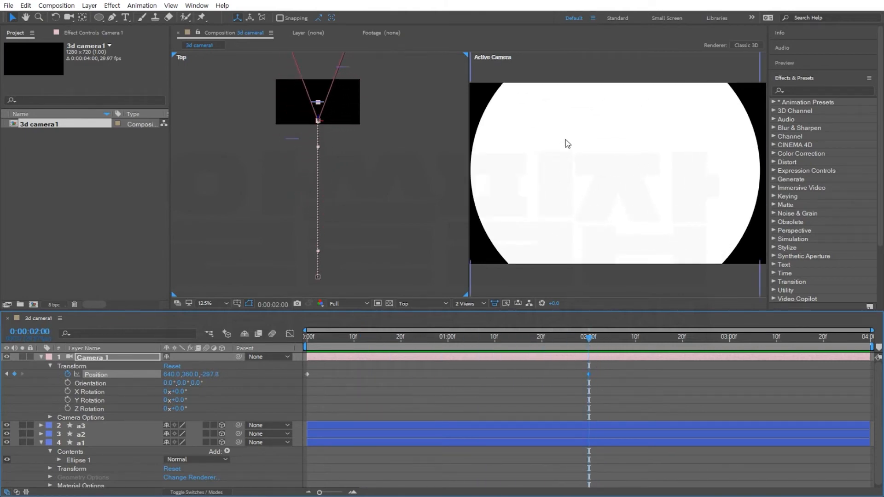
Step: Pull Camera 1 back along the Z axis to about -2794 at 0:00:03:29 and preview the forward-and-back move
drag(590, 338, 786, 348)
drag(862, 347, 866, 346)
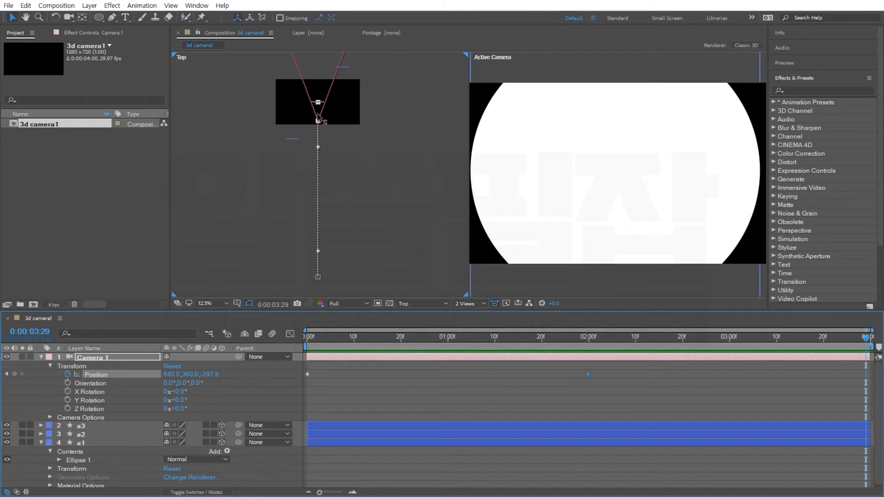
drag(318, 118, 327, 270)
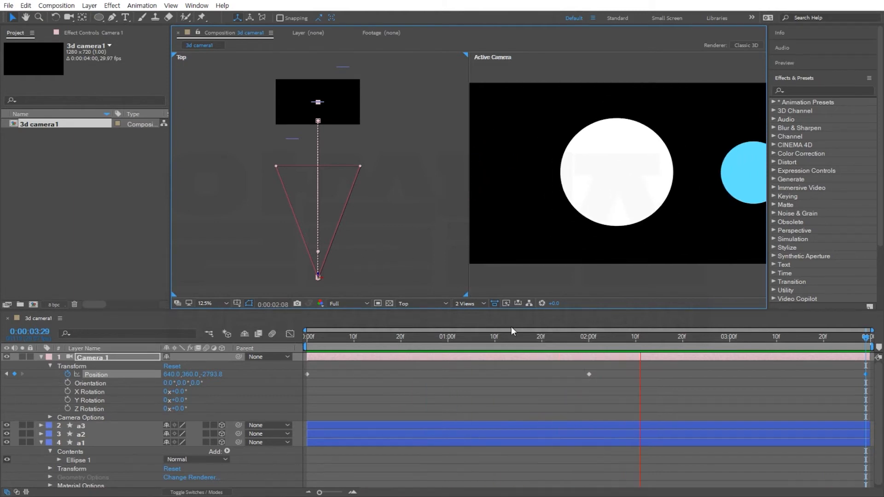
key(space)
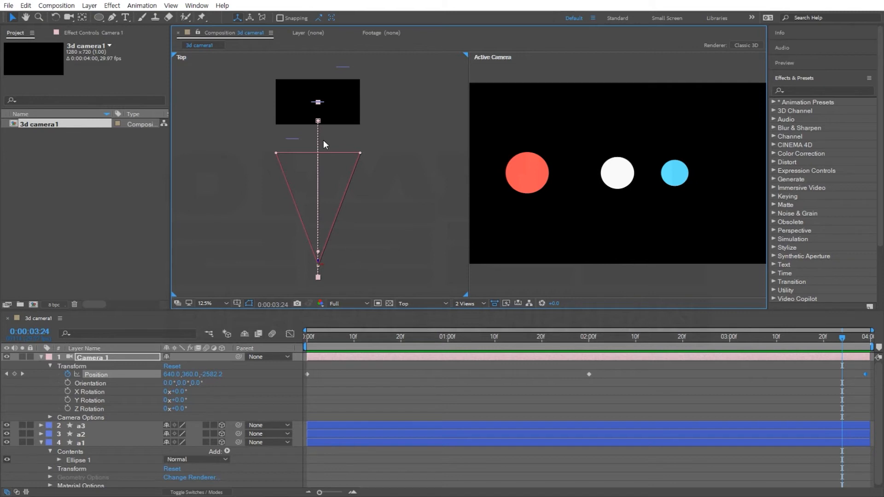
Step: Delete Camera 1's Position keyframes at 0:00:02:00 and 0:00:03:29
click(387, 391)
drag(544, 368, 877, 408)
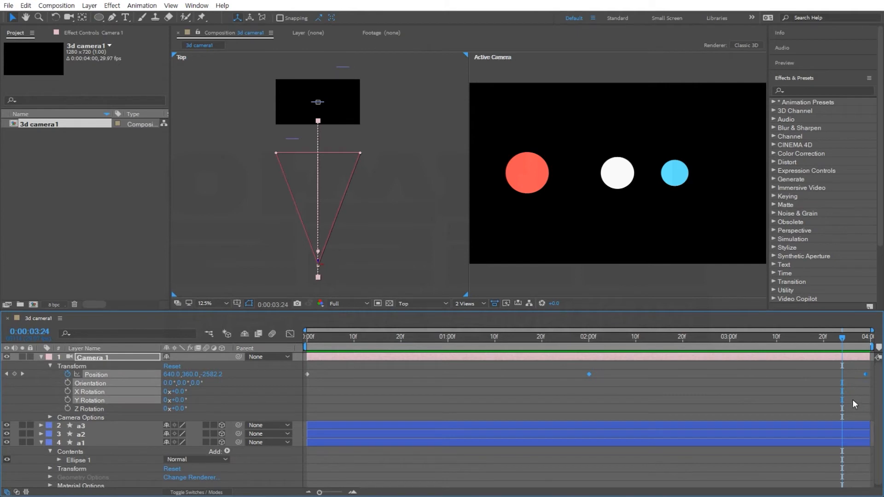
key(Delete)
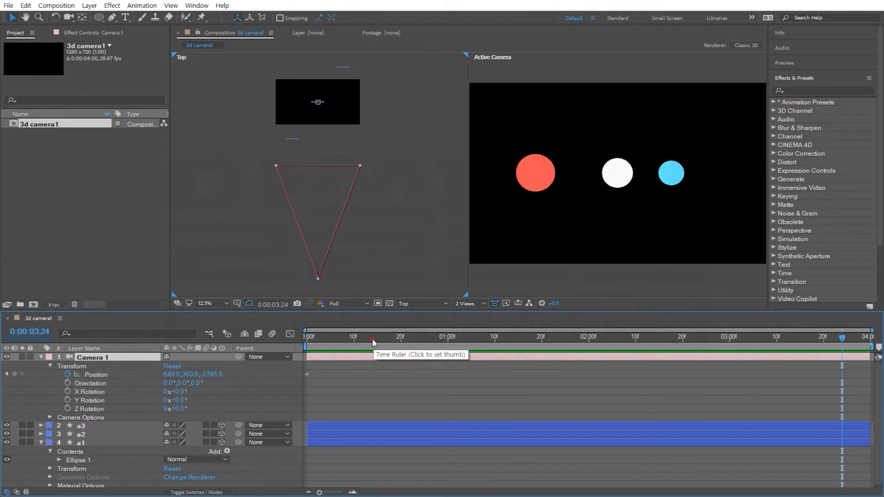
Step: At 0:00:01:00, move Camera 1 in the Top view to X about 280 and Z about -1666, in front of the red circle
key(Home)
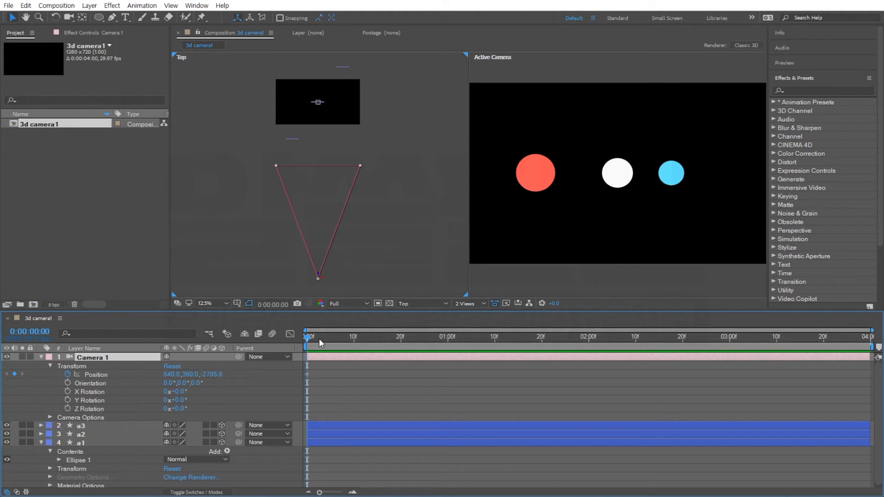
drag(309, 340, 450, 351)
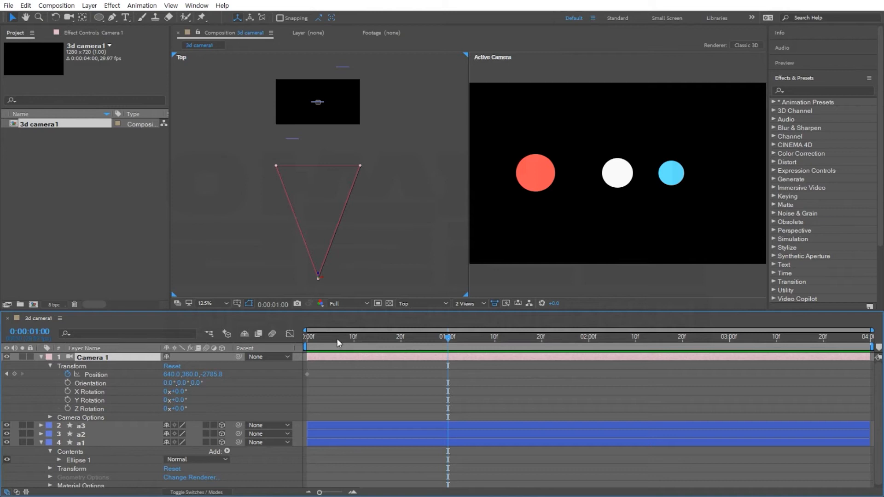
drag(318, 275, 318, 206)
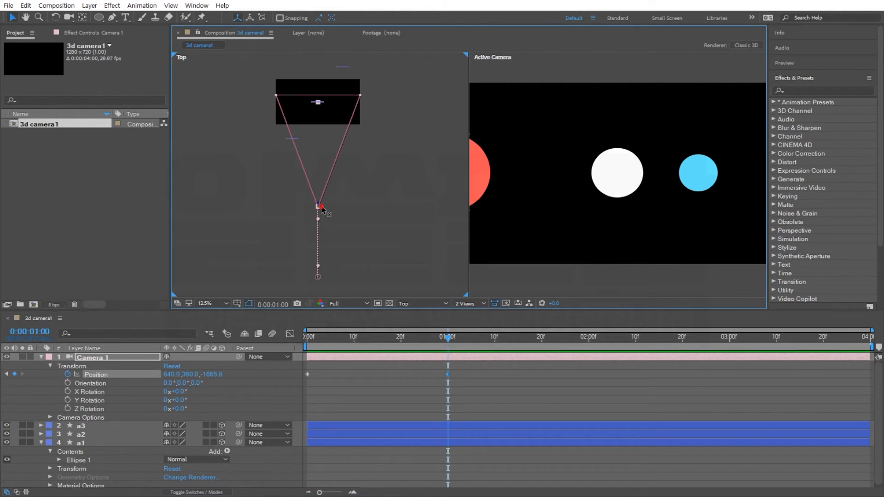
drag(321, 208, 298, 206)
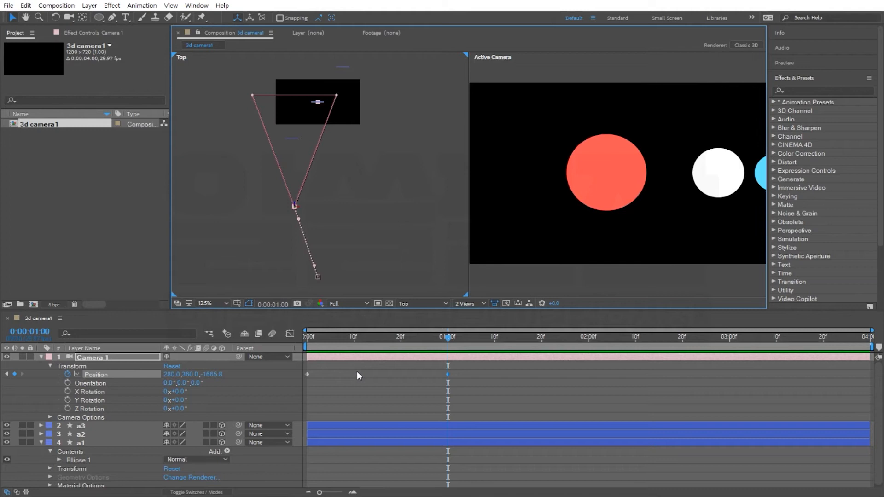
Step: At 0:00:02:00, move Camera 1 in the Top view to X about 648 and Z about -706, facing the white circle
click(589, 339)
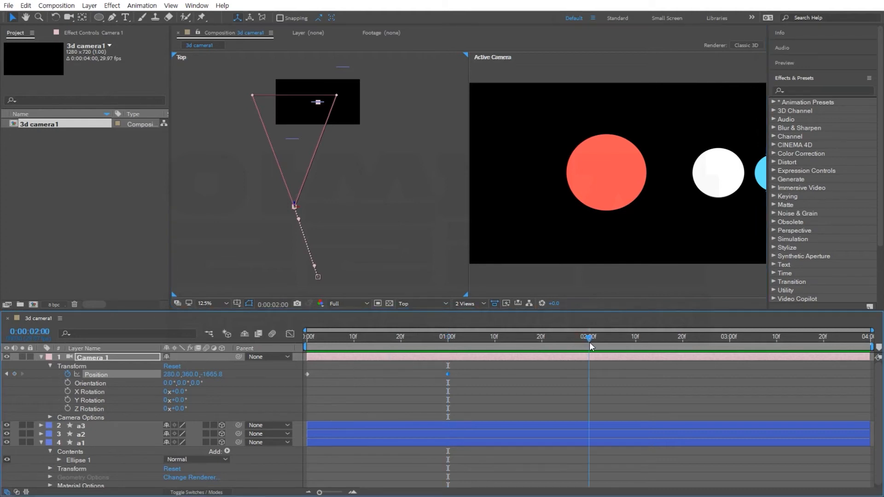
click(295, 202)
click(294, 206)
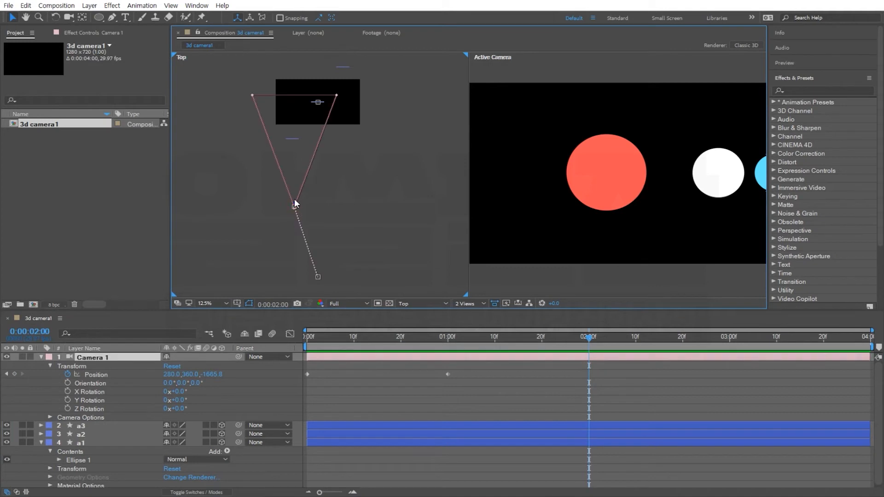
drag(294, 199, 295, 176)
click(294, 207)
drag(295, 208, 300, 142)
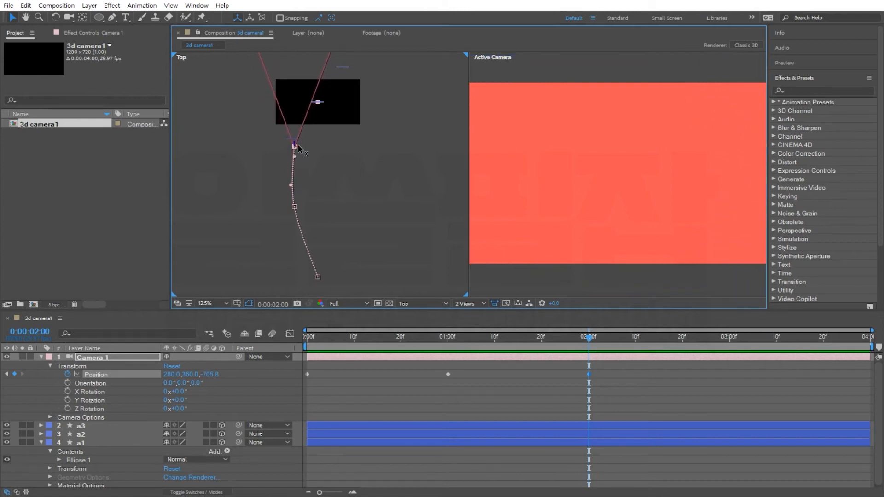
drag(299, 147, 321, 148)
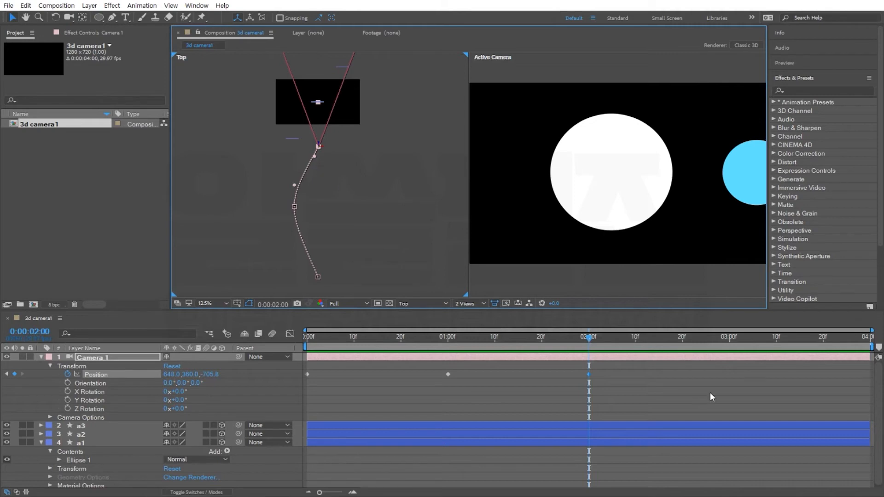
Step: Keyframe Camera 1 towards the blue circle: X about 1008, Z about -90 at 0:00:03:00, and X about 1024, Z about 270 at 0:00:03:29
click(726, 345)
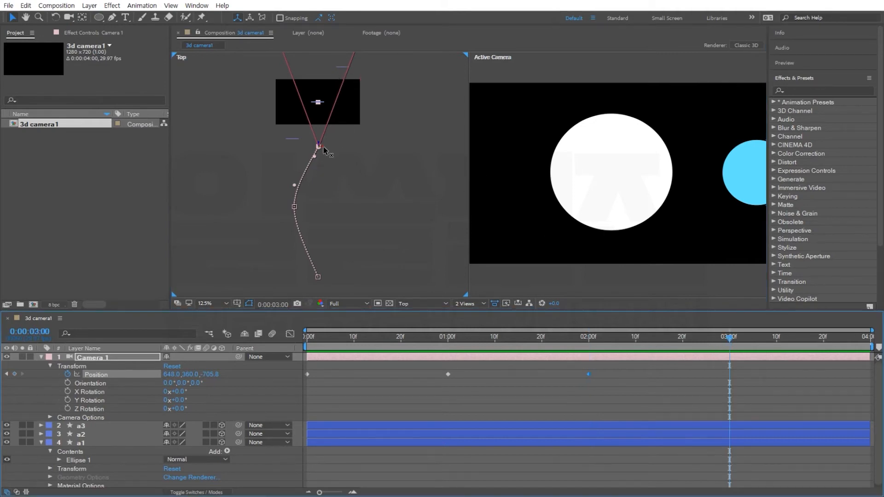
drag(324, 147, 346, 111)
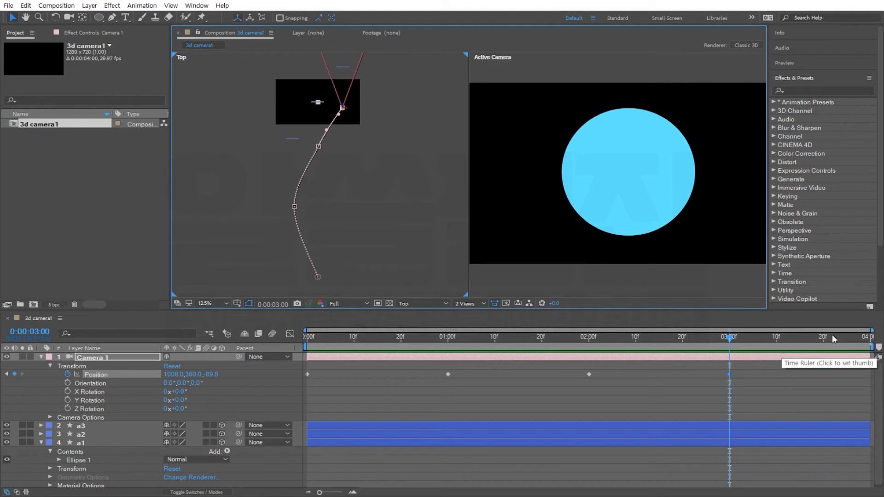
click(868, 341)
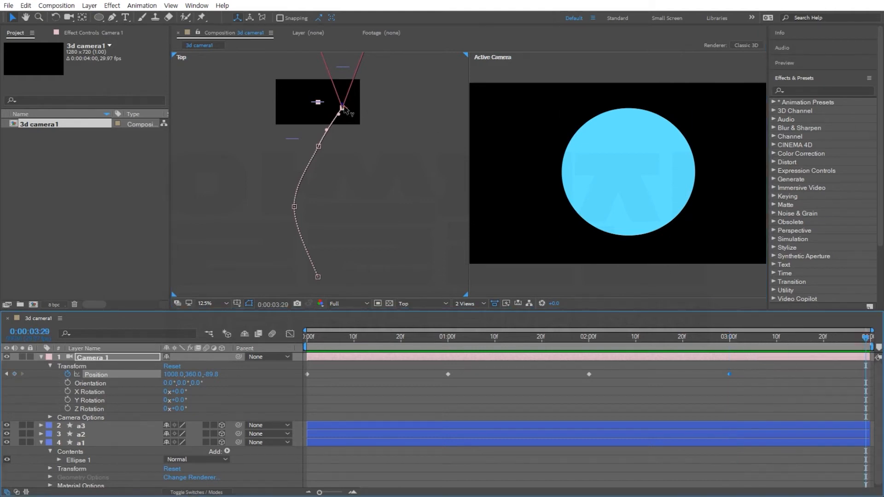
drag(343, 107, 349, 85)
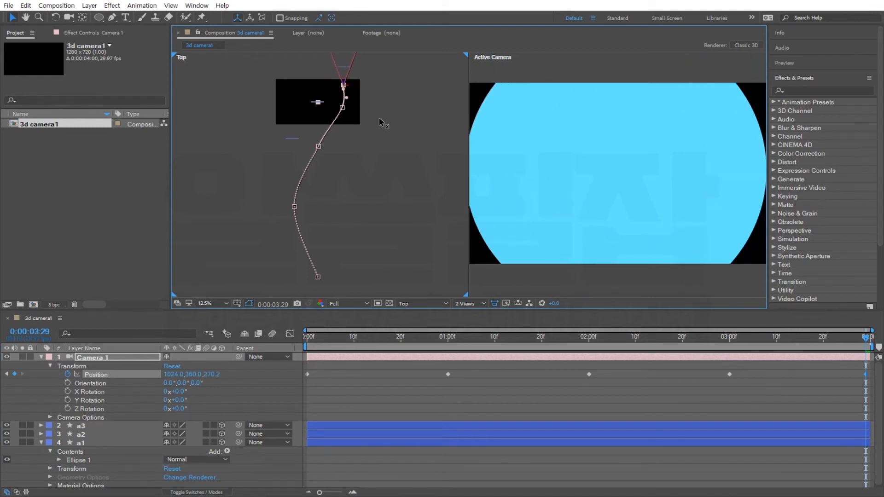
Step: Preview Camera 1's winding move through the three circles from 0:00:00:00
key(space)
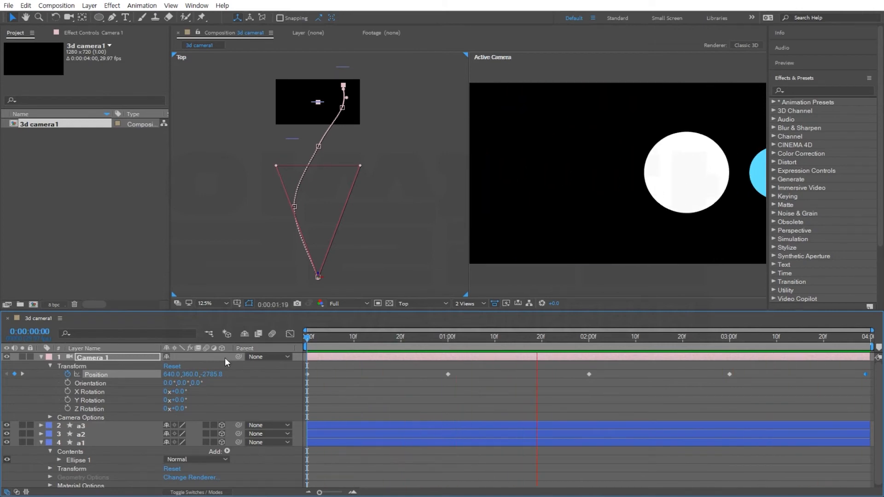
key(space)
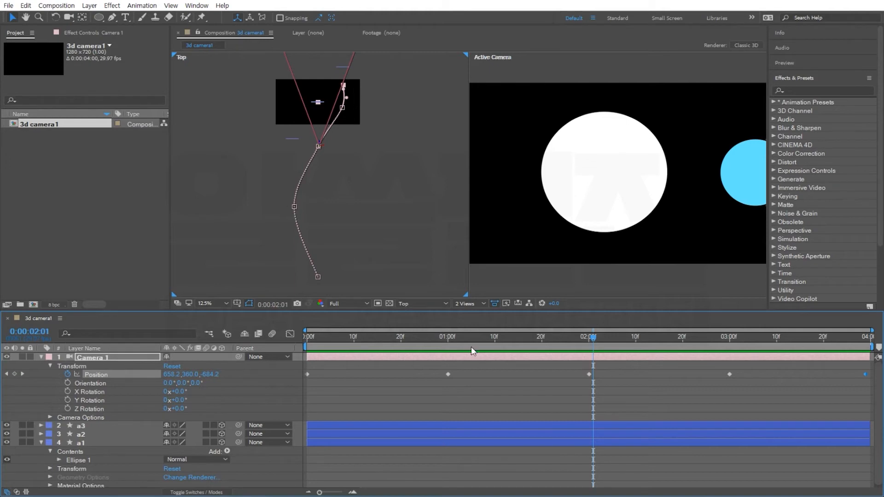
drag(350, 347, 286, 385)
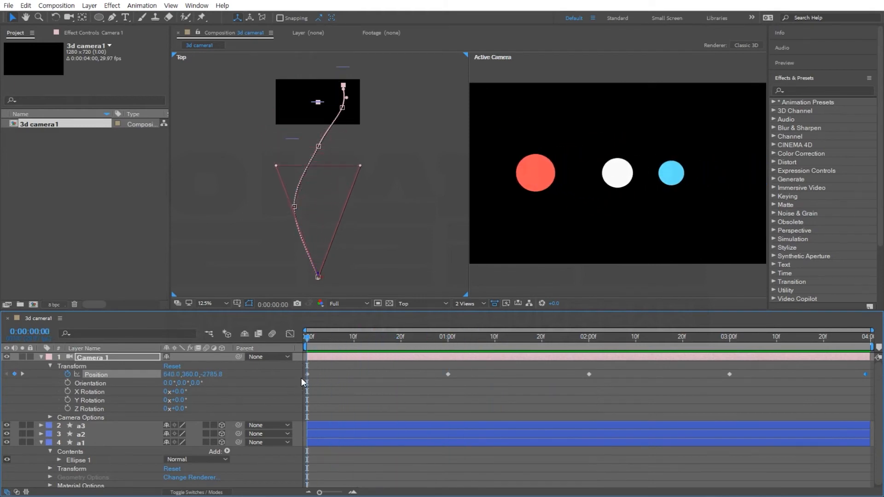
key(space)
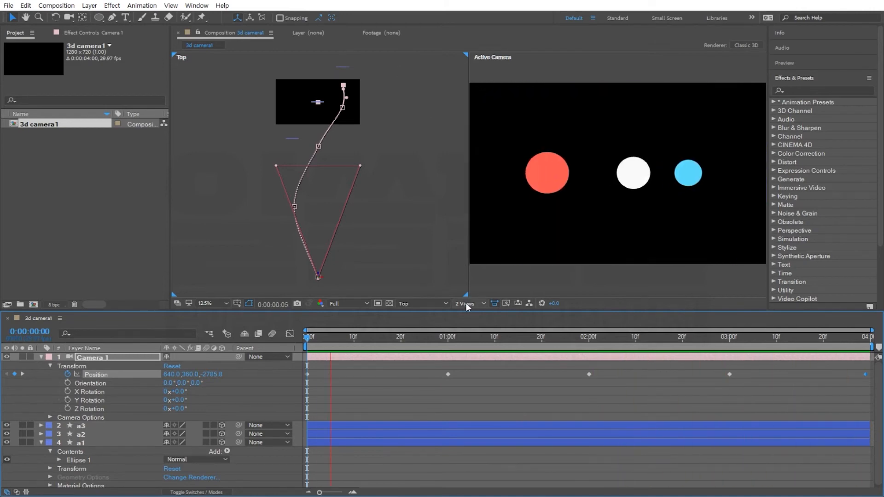
key(space)
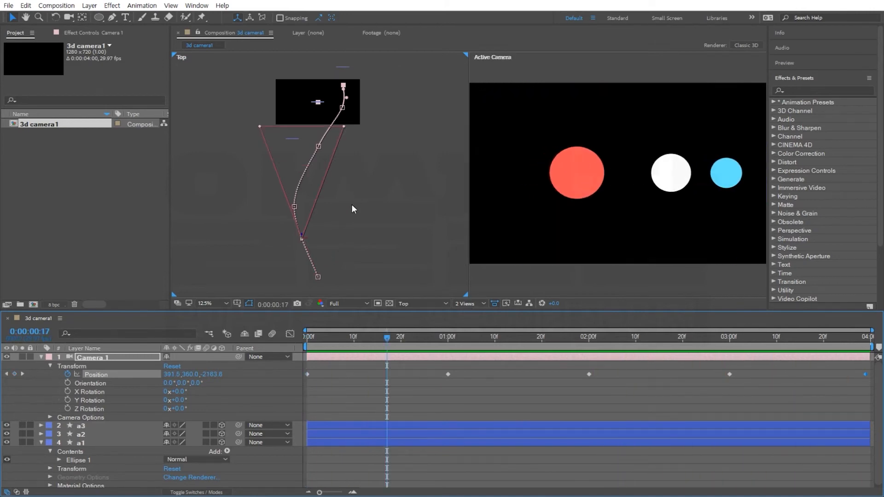
Step: Lengthen both motion path handles at Camera 1's 0:00:01:00 Position keyframe in the Top view to round the curve
click(294, 207)
click(318, 146)
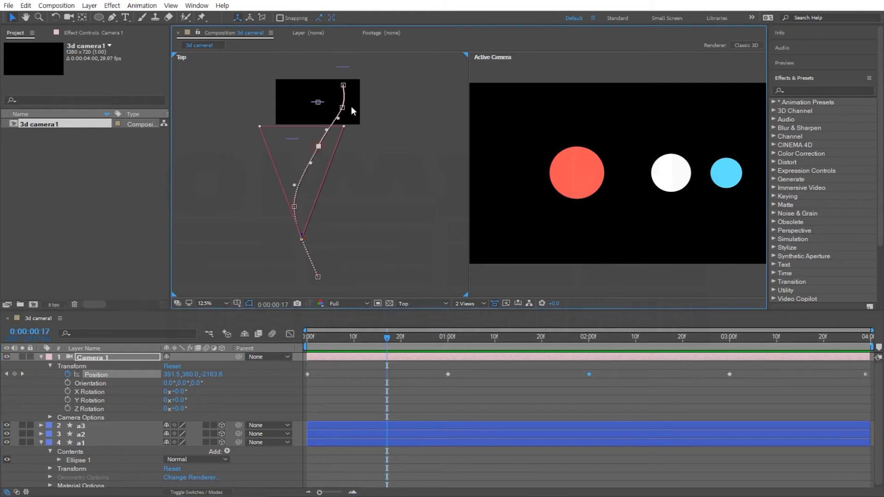
click(295, 206)
key(period)
key(h)
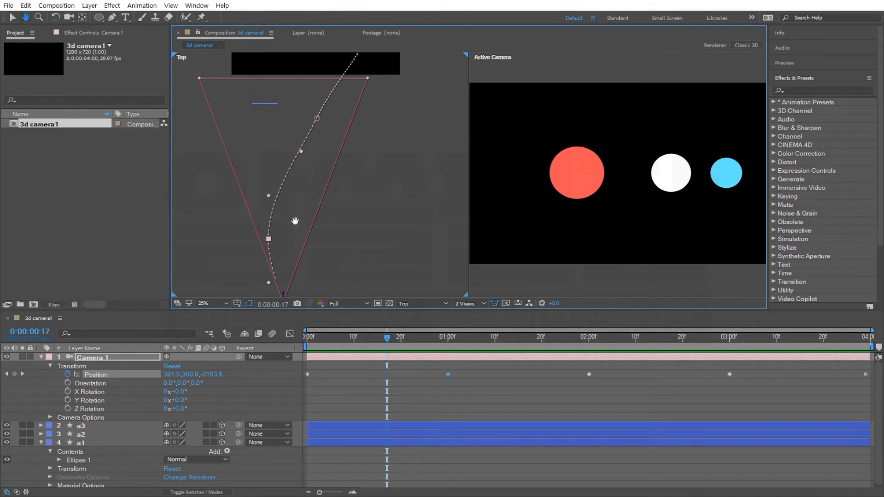
drag(294, 230, 283, 255)
key(v)
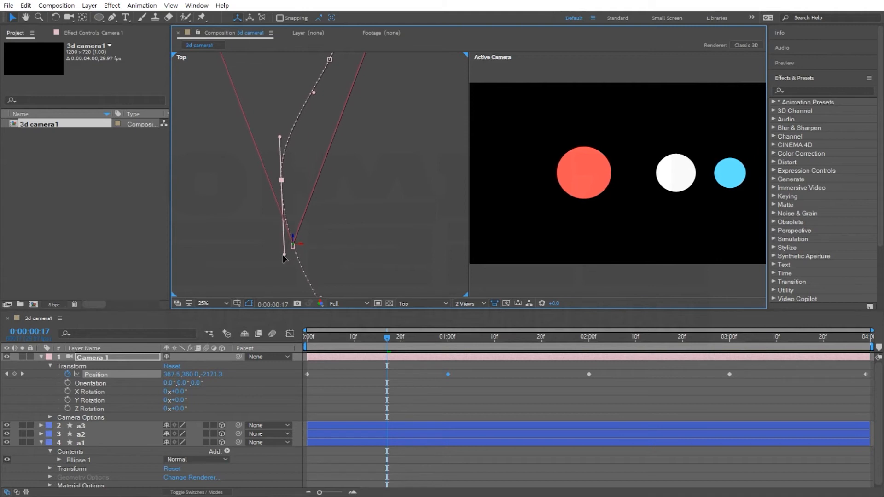
drag(279, 137, 280, 119)
Step: Adjust the motion path handles at Camera 1's 0:00:02:00 and 0:00:03:00 Position keyframes in the Top view to smooth the curve
drag(398, 103, 405, 188)
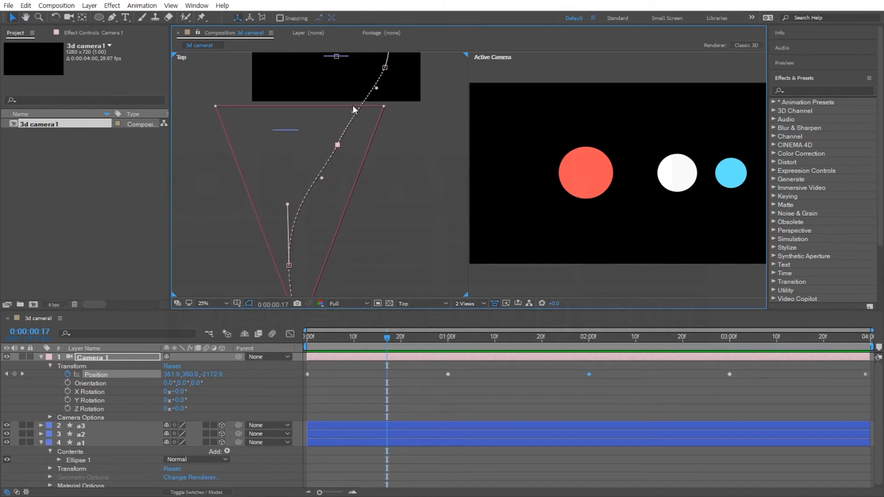
drag(354, 113, 417, 226)
key(v)
click(375, 168)
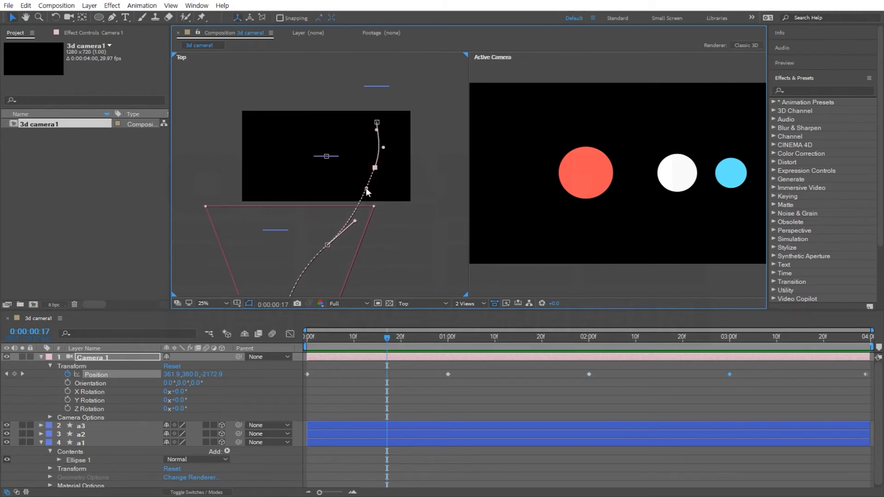
mouse_move(367, 188)
mouse_down()
mouse_move(362, 205)
mouse_move(371, 191)
mouse_up()
Step: Bend the motion path handle of Camera 1's first Position keyframe outward in the Top view to curve the start of the path
key(h)
drag(410, 220, 371, 89)
key(v)
click(315, 279)
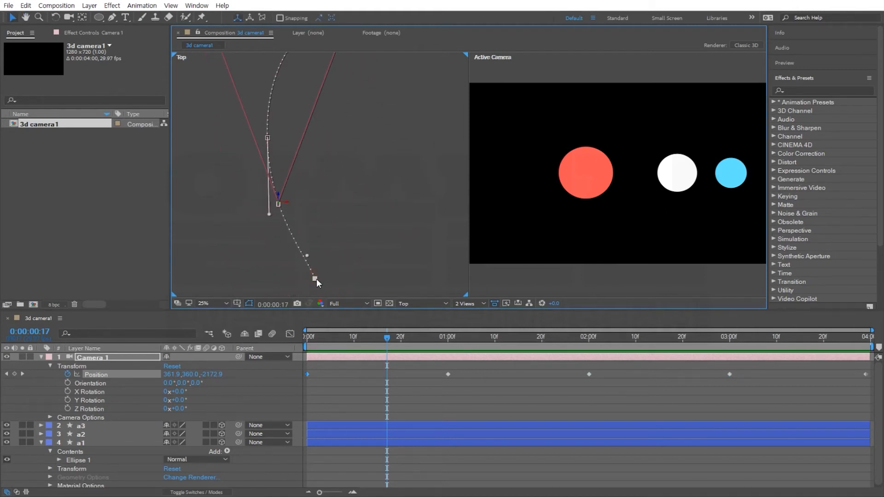
drag(308, 256, 296, 258)
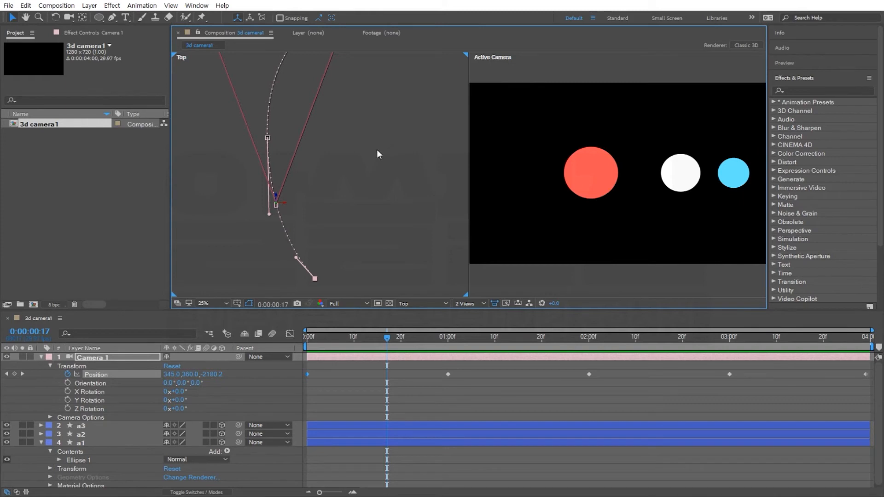
Step: Show the whole camera path in the Top view and preview the smoothed animation from 0:00:00:00
key(comma)
drag(370, 148, 355, 193)
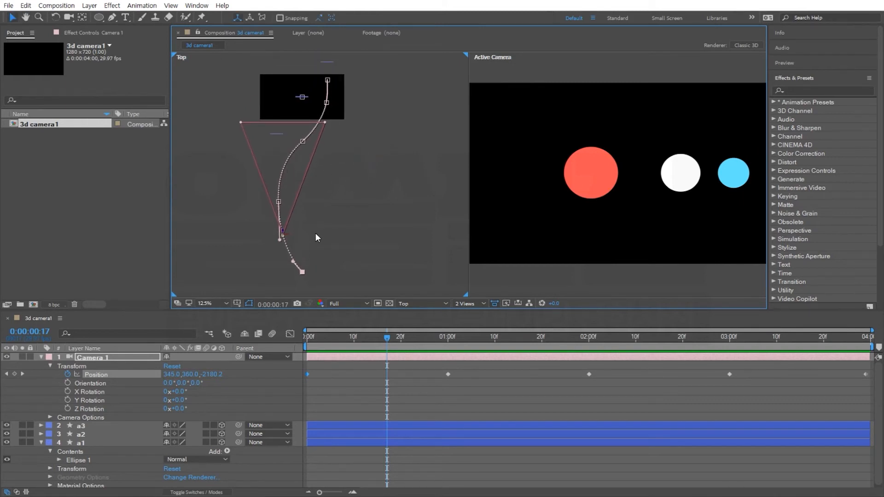
drag(341, 337, 225, 355)
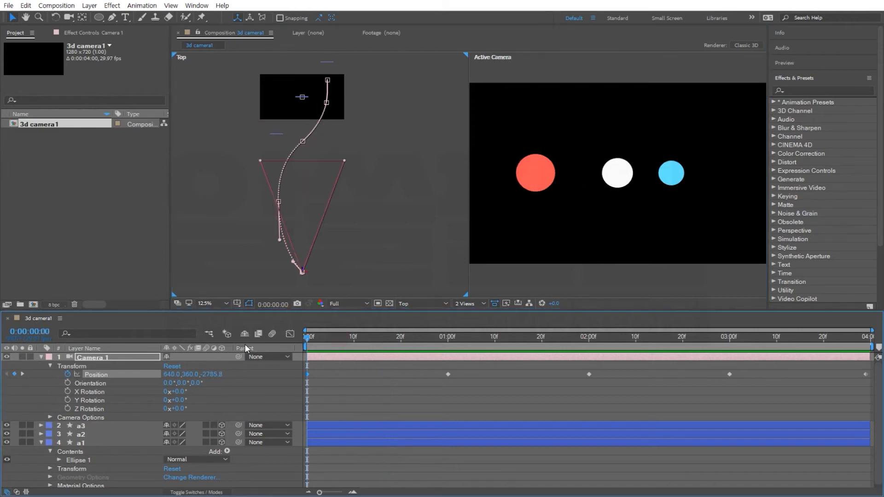
key(space)
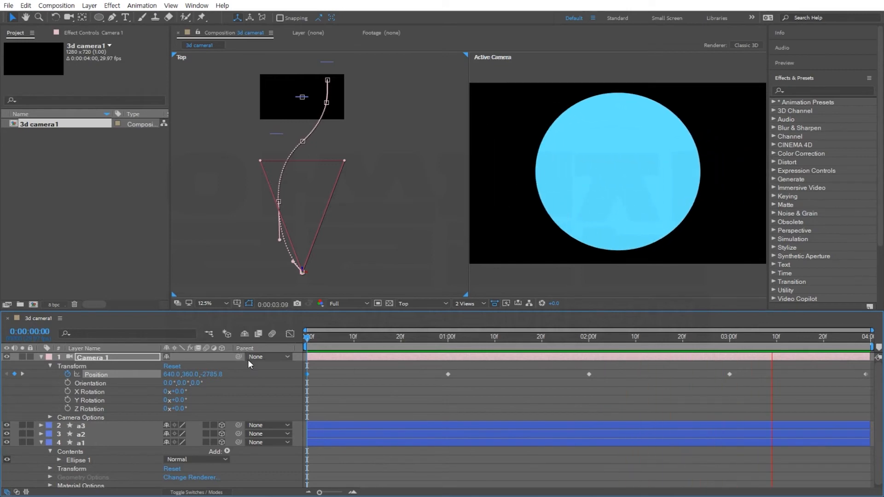
Step: Select Camera 1 to show its motion path and preview the camera animation from 0:00:00:00
key(space)
click(350, 199)
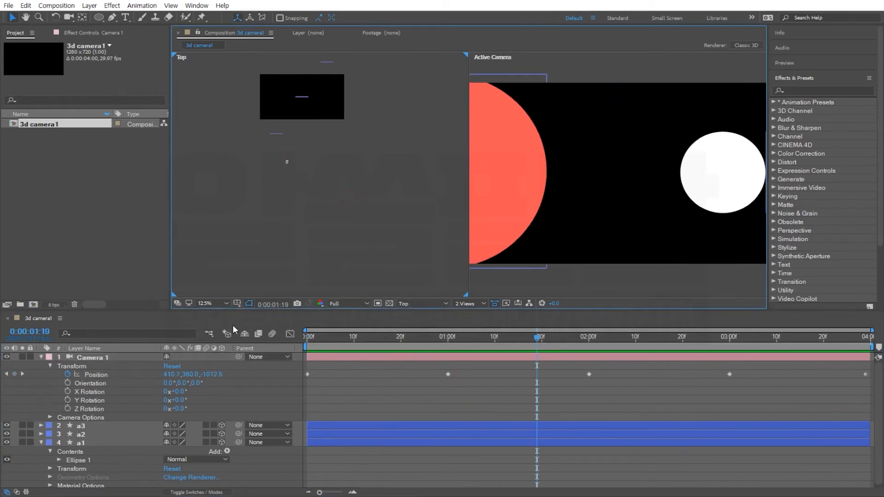
click(99, 357)
drag(332, 346, 253, 339)
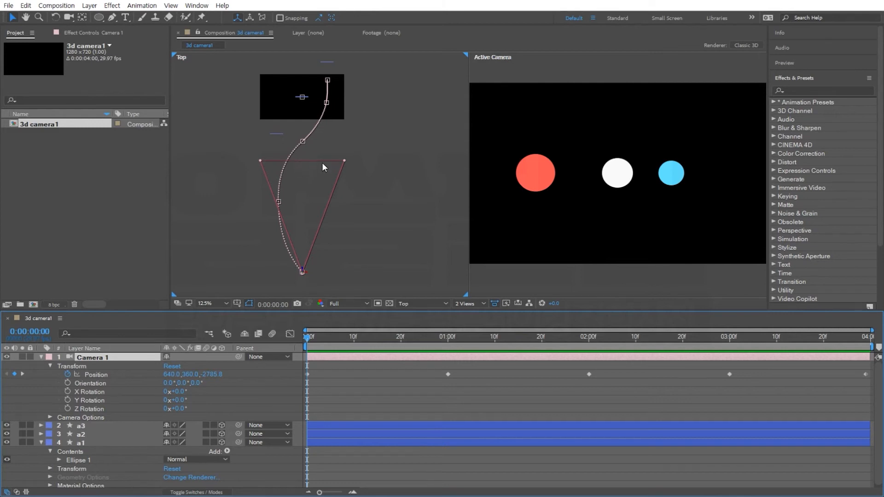
key(space)
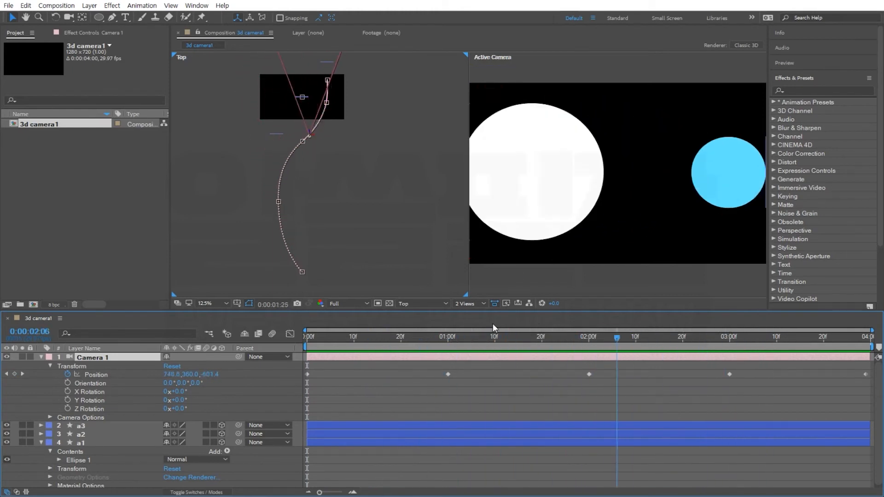
key(space)
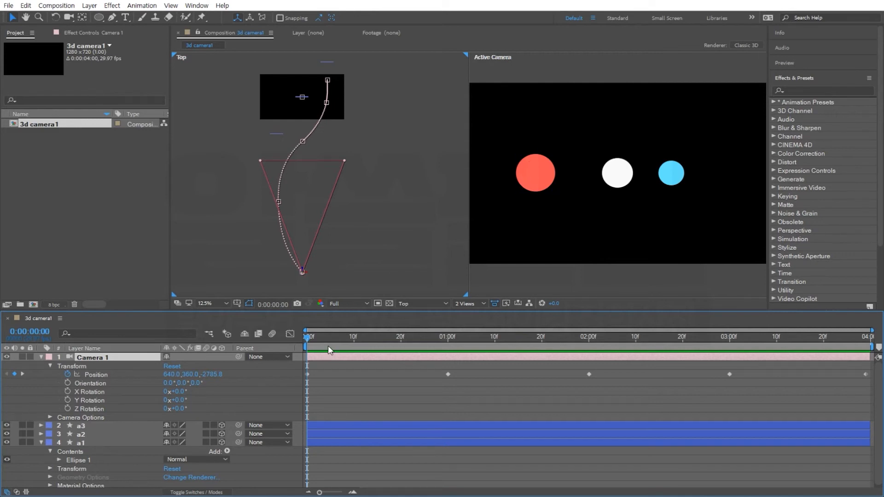
Step: Set Camera 1's Y Rotation to -10° and start keyframing it at 0:00:00:00
drag(325, 339, 234, 351)
drag(182, 404, 176, 403)
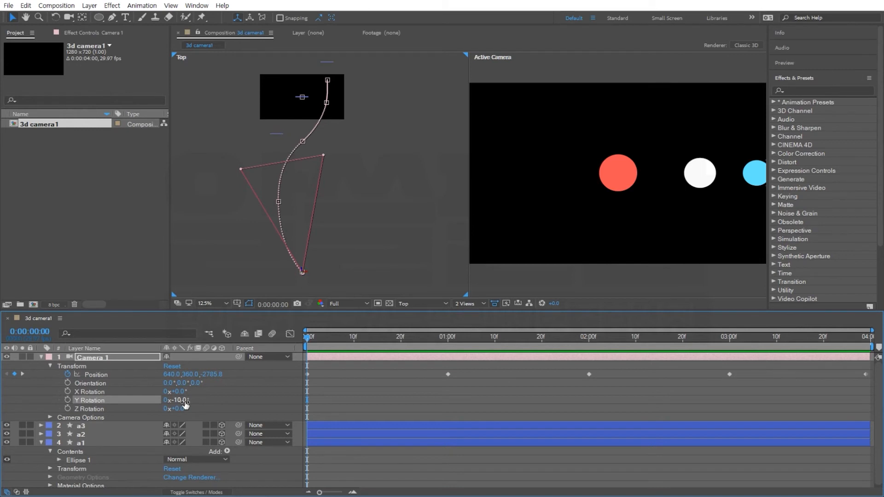
click(68, 400)
Step: Keyframe Camera 1's Y Rotation at -2° at 0:00:01:00 so the red circle stays in frame
drag(324, 339, 353, 340)
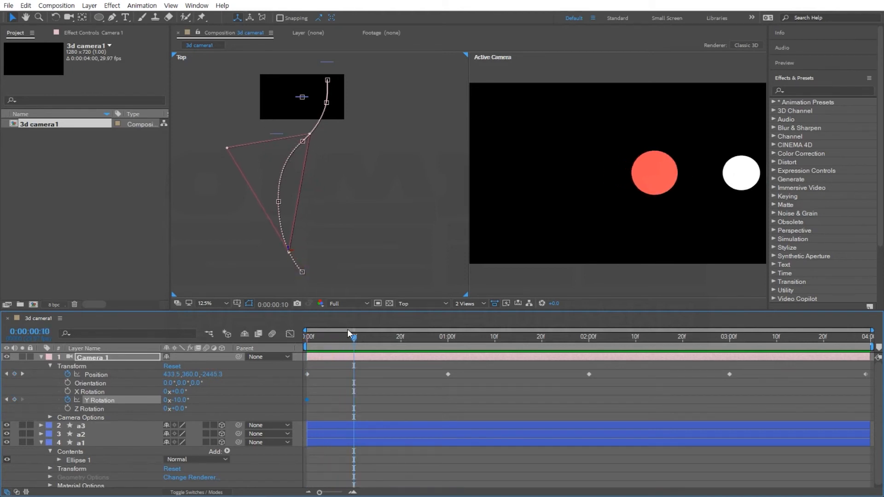
drag(354, 340, 412, 347)
drag(436, 346, 445, 347)
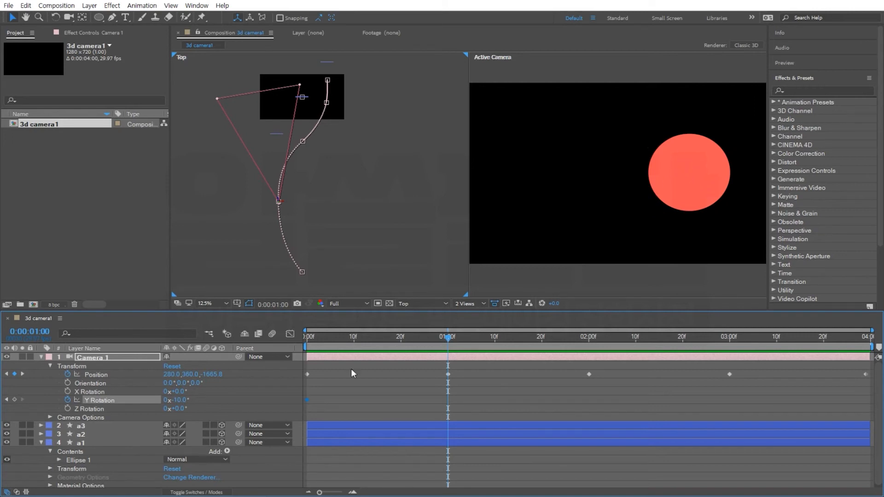
drag(183, 402, 189, 403)
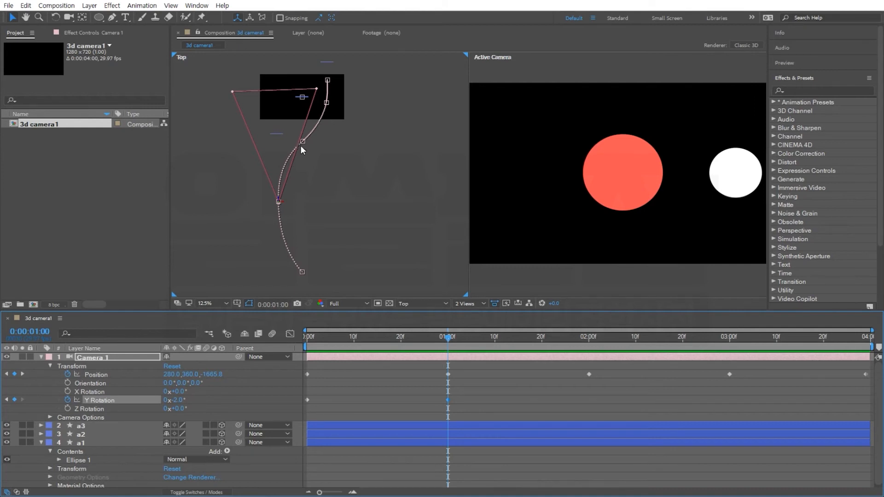
Step: Keyframe Camera 1's Y Rotation at +12° at 0:00:01:16 and at 0° at 0:00:02:00
click(317, 338)
mouse_move(302, 341)
mouse_down()
mouse_move(464, 332)
mouse_move(302, 335)
mouse_up()
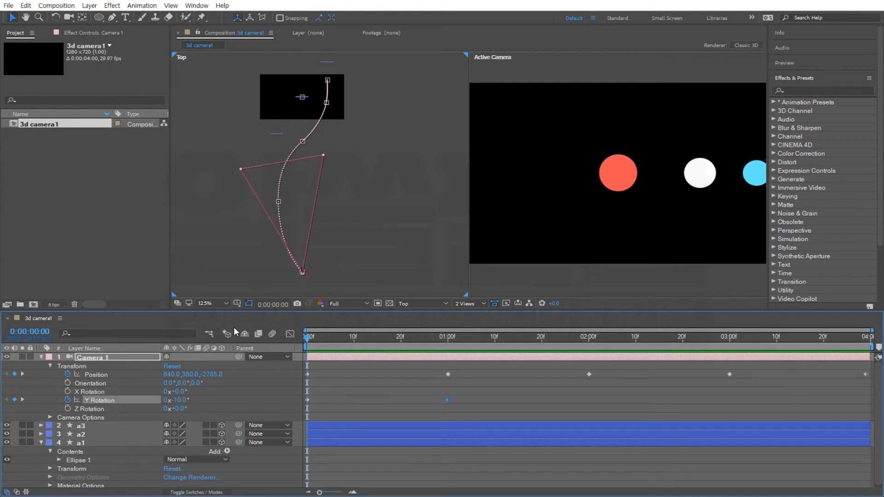
drag(312, 337, 401, 338)
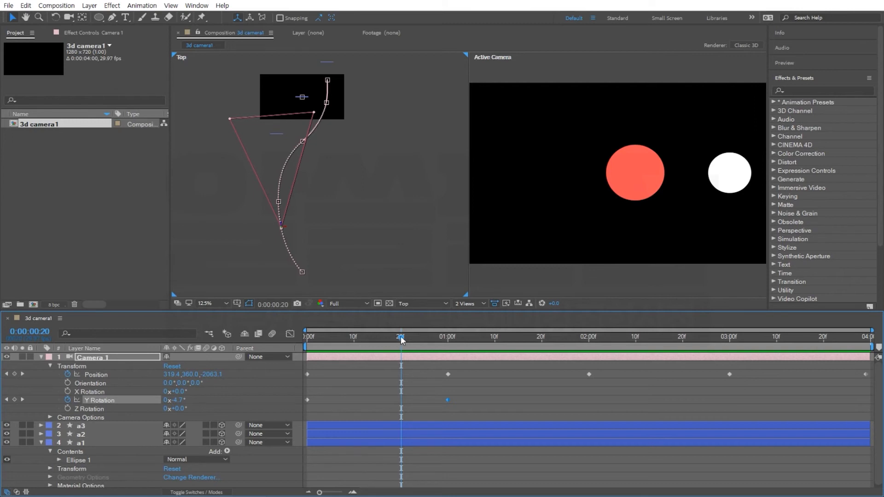
drag(417, 344, 590, 348)
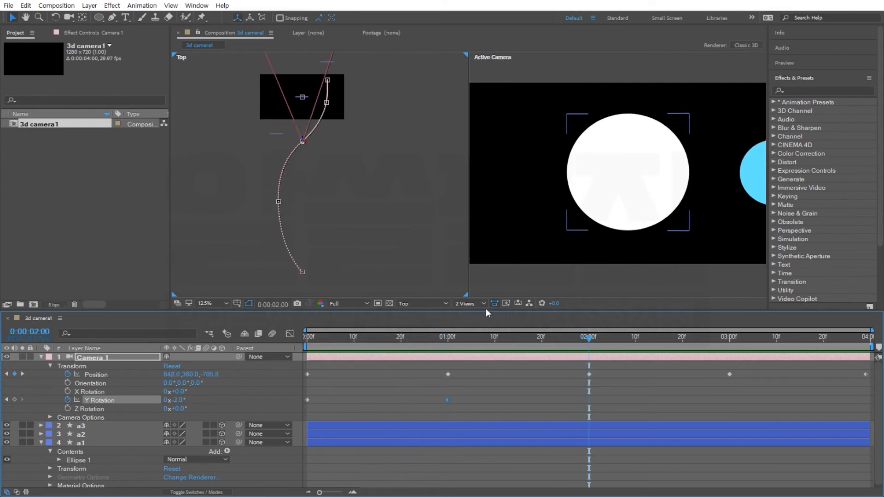
drag(442, 345, 494, 345)
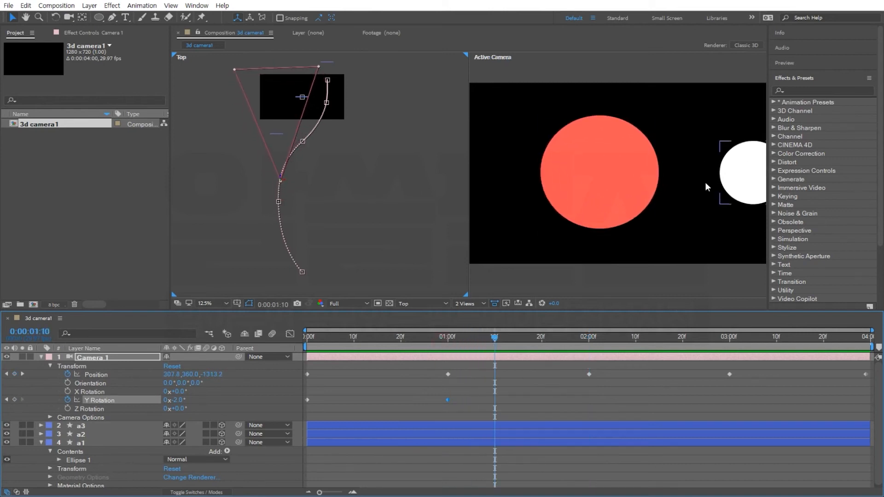
drag(495, 339, 519, 339)
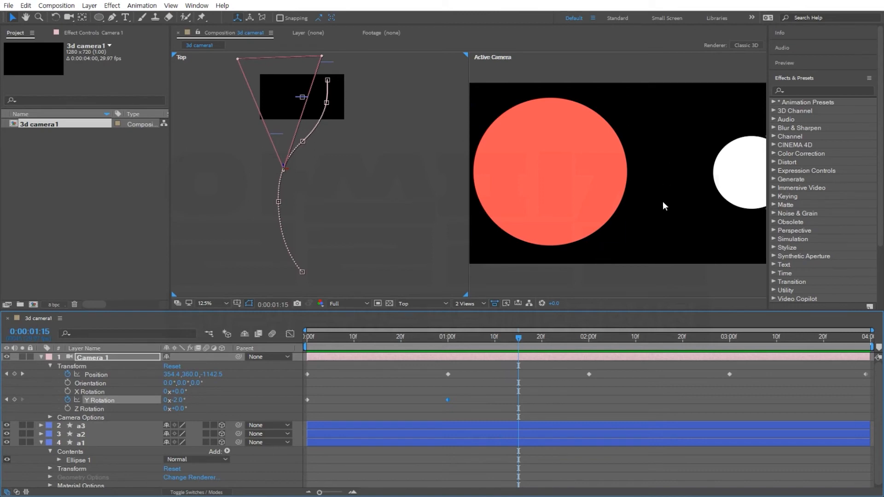
mouse_move(515, 342)
mouse_down()
mouse_move(446, 348)
mouse_move(524, 353)
mouse_up()
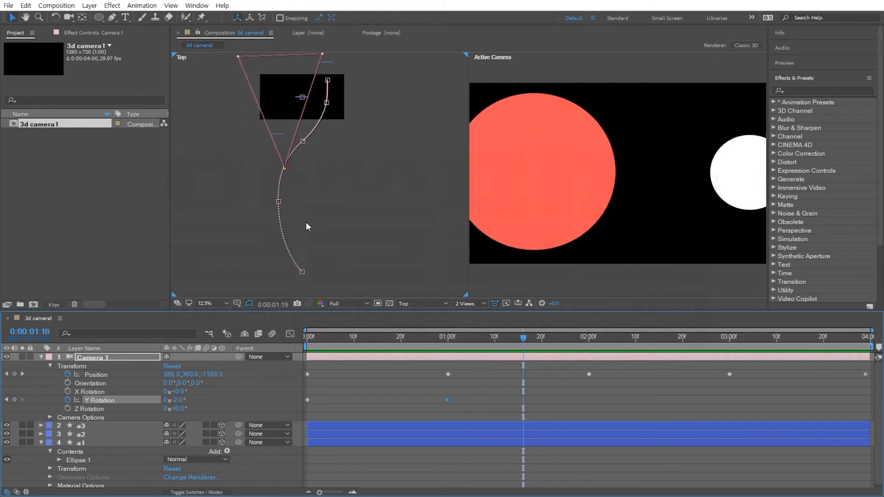
drag(182, 403, 190, 401)
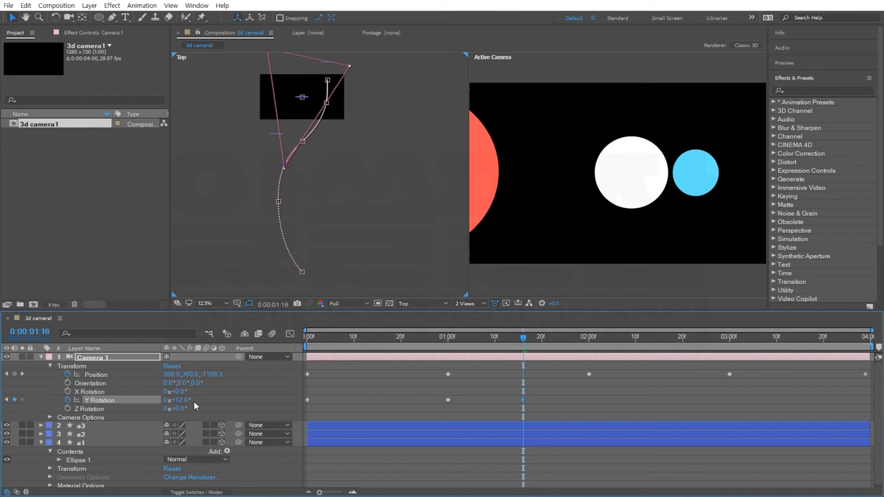
drag(526, 339, 593, 352)
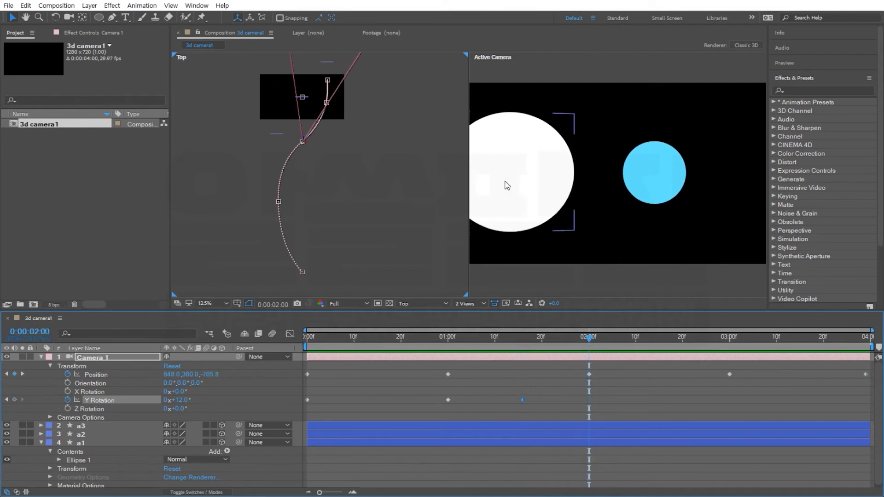
drag(181, 401, 173, 400)
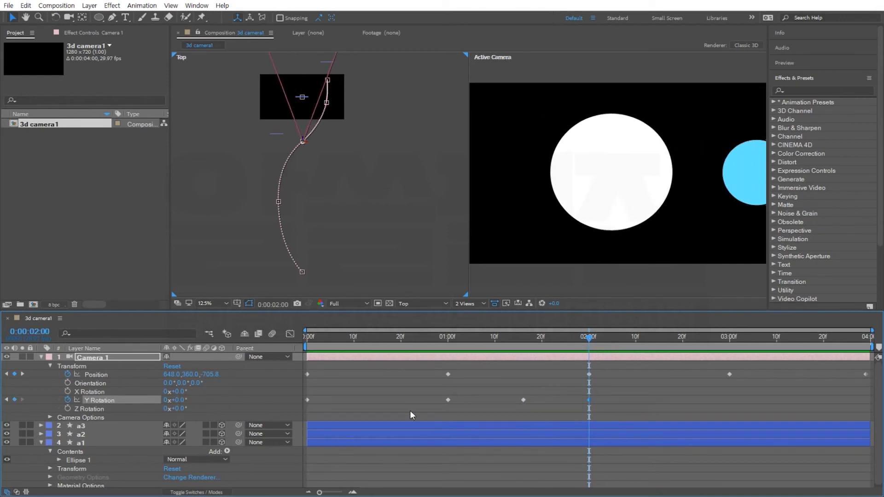
Step: Preview Camera 1's combined movement and rotation from the start, then return to 0:00:00:00
drag(382, 340, 209, 353)
key(space)
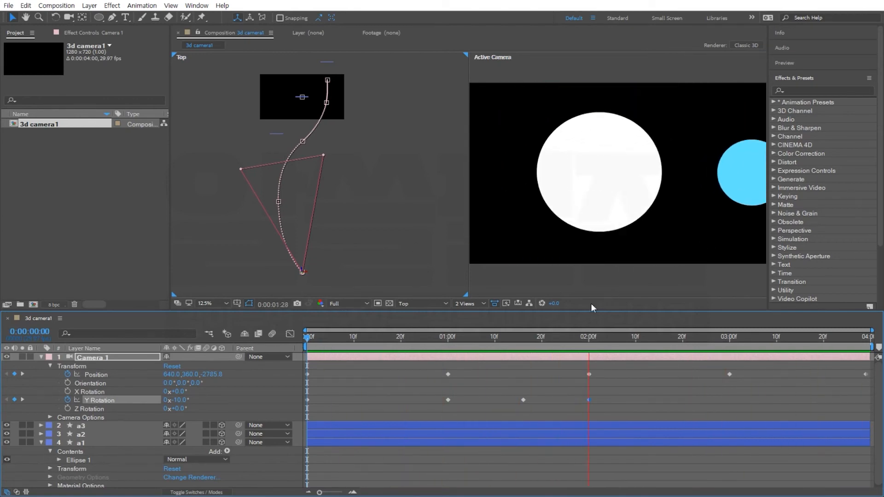
key(space)
drag(524, 340, 541, 340)
drag(611, 354, 280, 362)
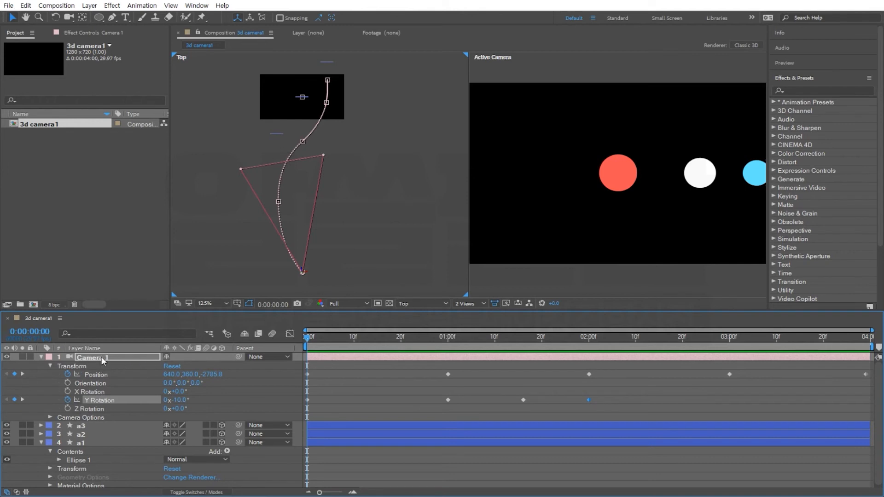
Step: Turn off Camera 1's visibility, collapse layer a1, and create a 50mm Two-Node Camera
click(6, 358)
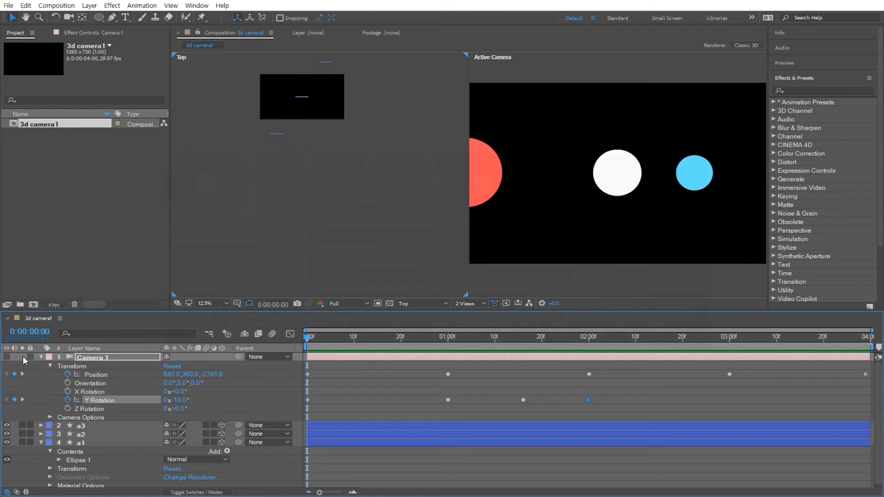
click(41, 443)
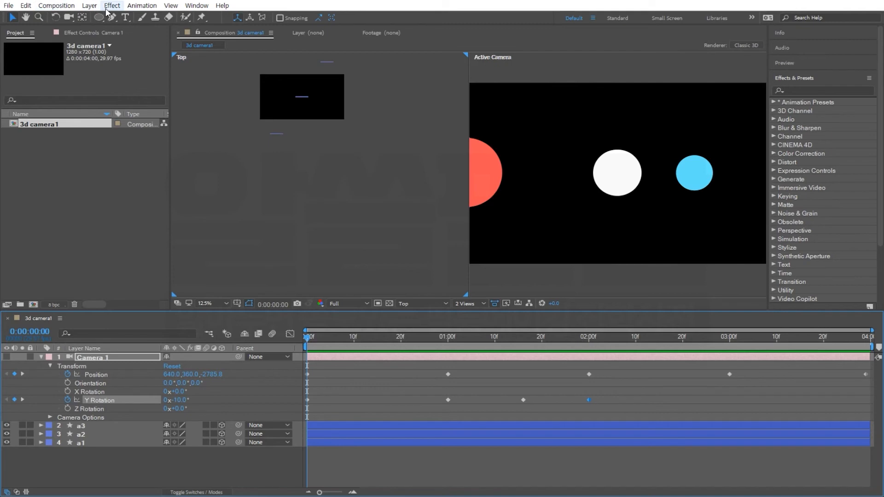
click(89, 6)
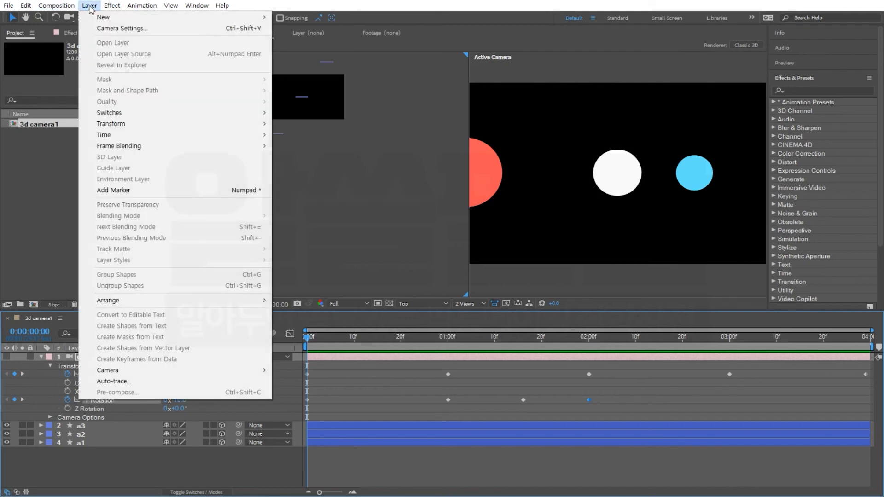
mouse_move(118, 21)
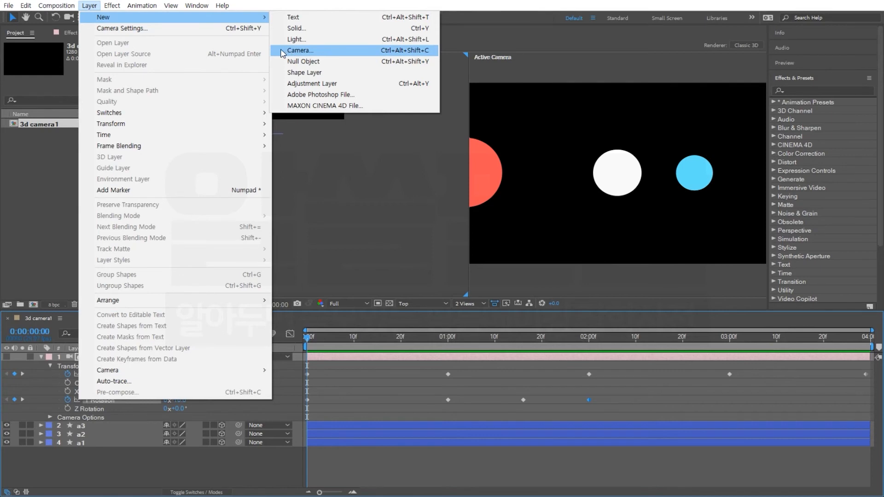
click(305, 50)
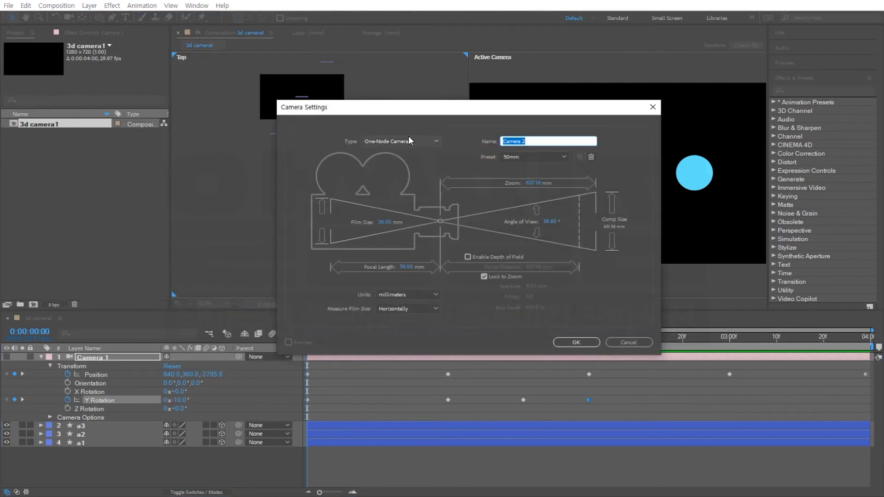
click(414, 141)
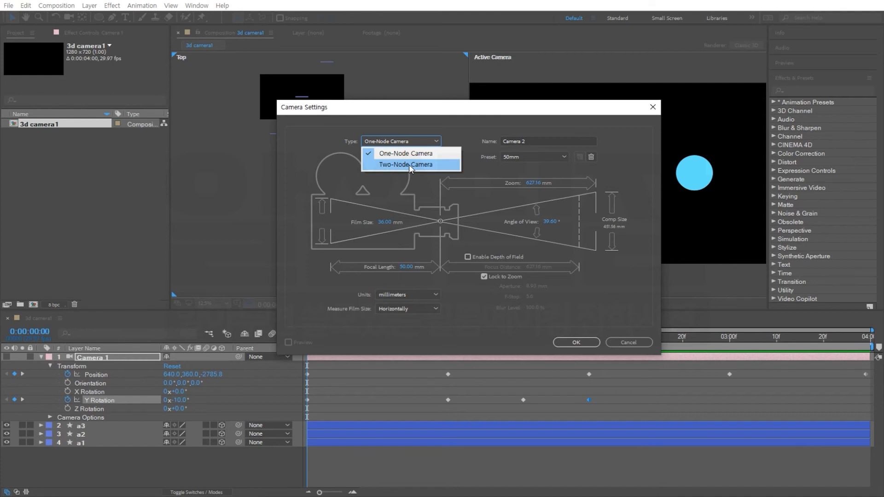
click(409, 164)
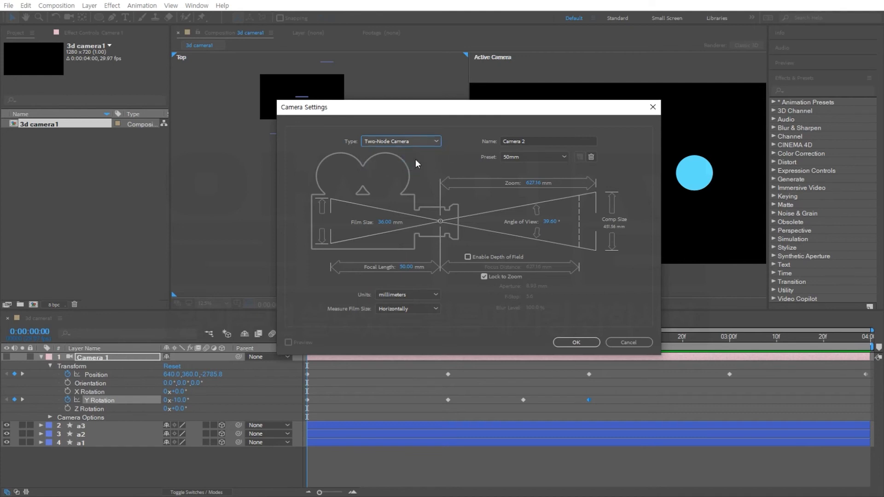
click(575, 341)
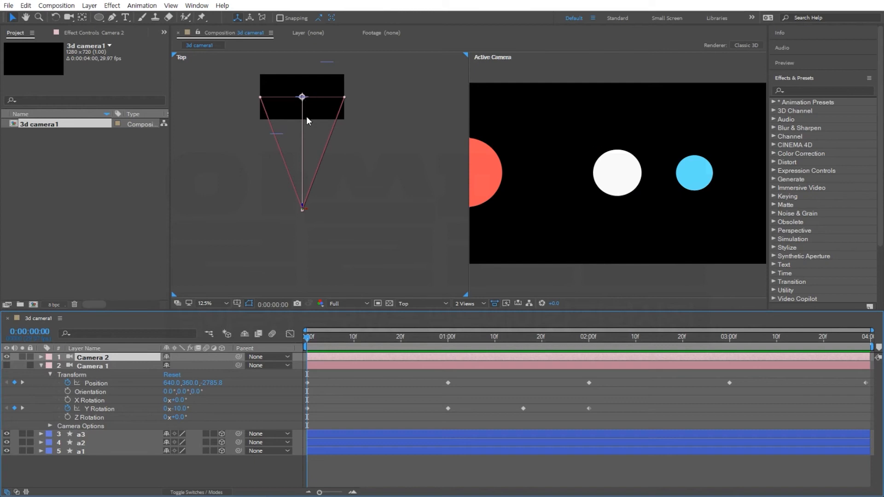
Step: Examine Camera 2's line to its point of interest in the Top view and expand its Transform properties
drag(340, 165, 362, 200)
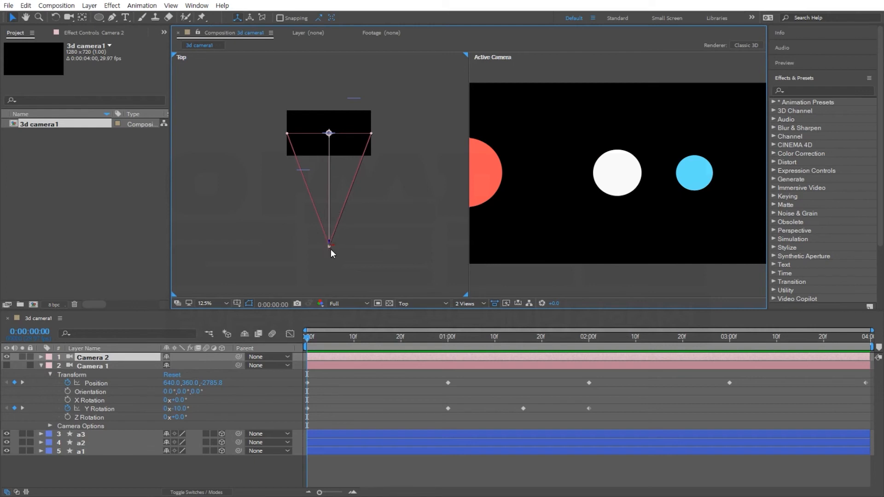
scroll(334, 226, up, 3)
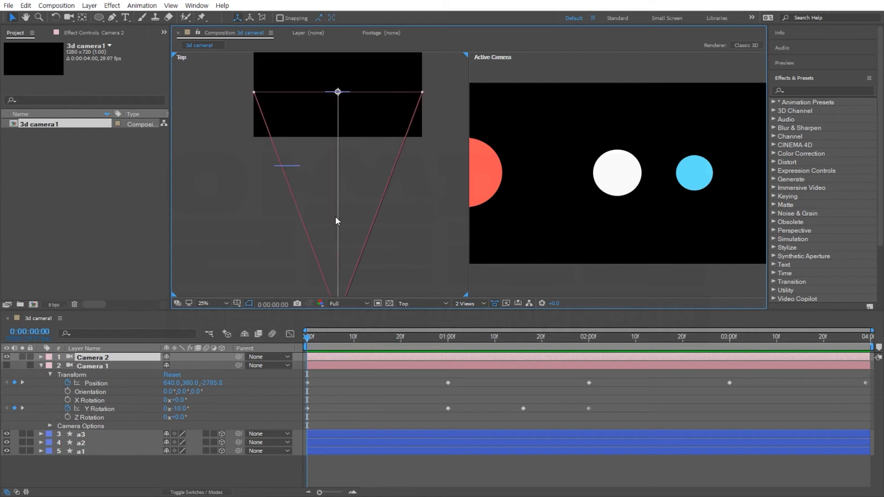
drag(349, 223, 335, 174)
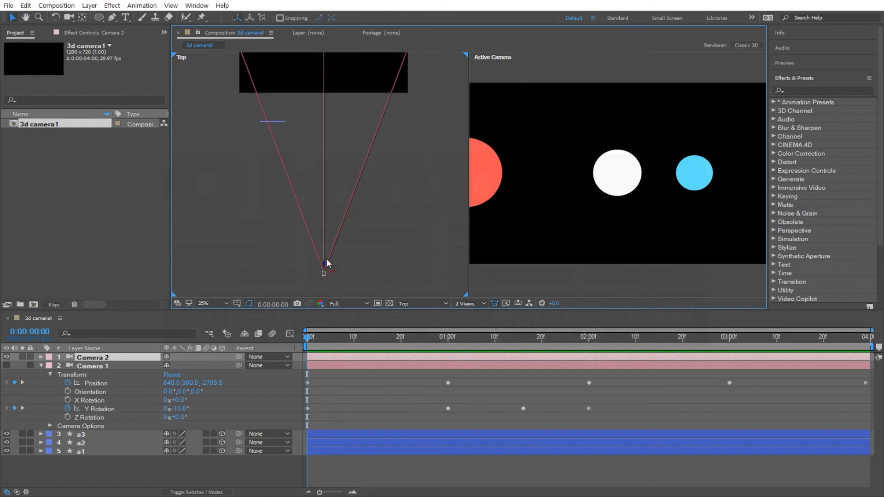
drag(336, 110, 338, 132)
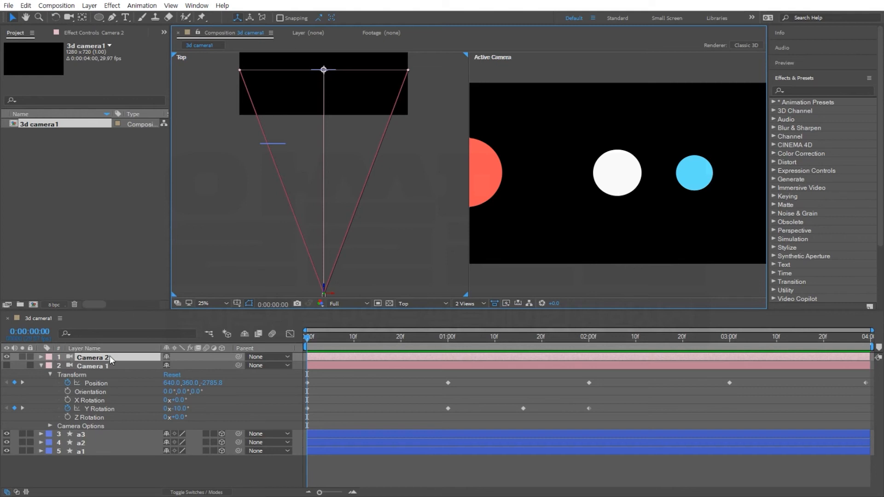
click(41, 357)
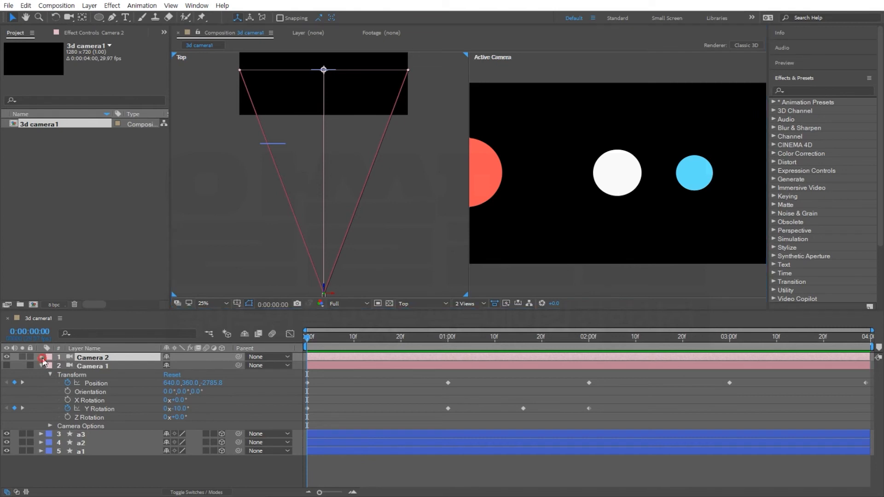
click(52, 368)
click(49, 366)
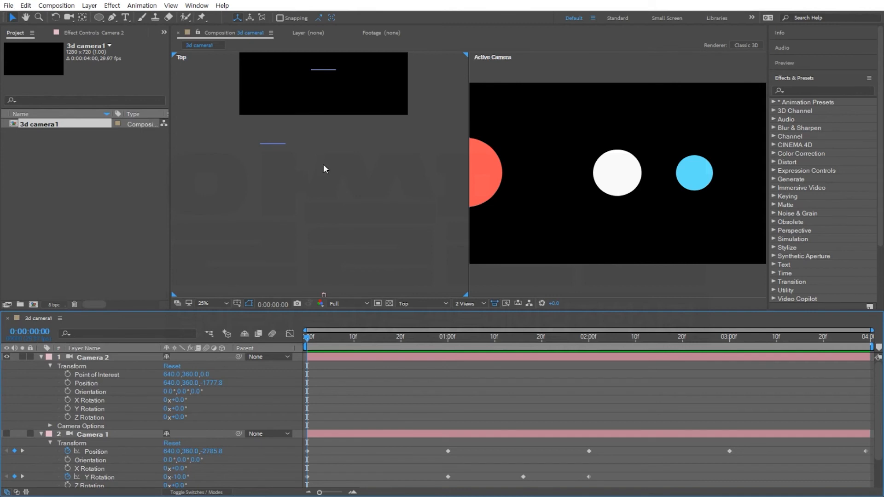
Step: Move Camera 2 and its point of interest back in the Top view, to Z about -2522 and about -744
click(90, 356)
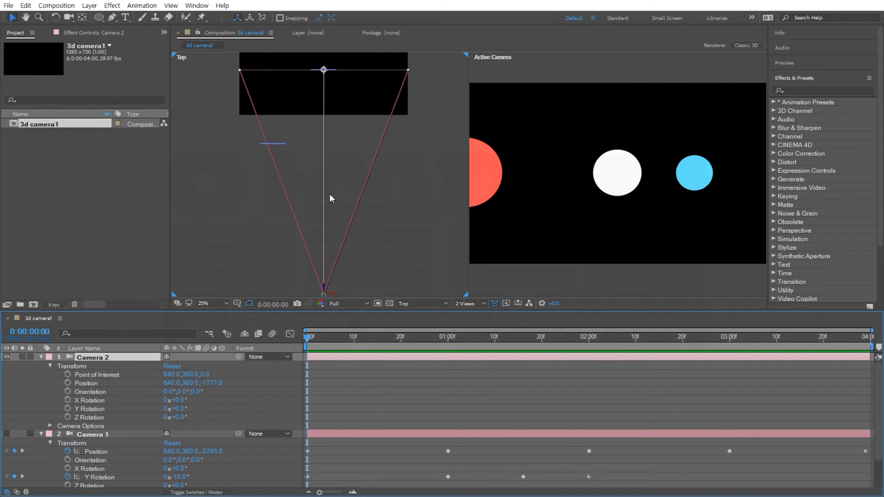
key(comma)
drag(322, 233, 326, 186)
drag(323, 263, 307, 277)
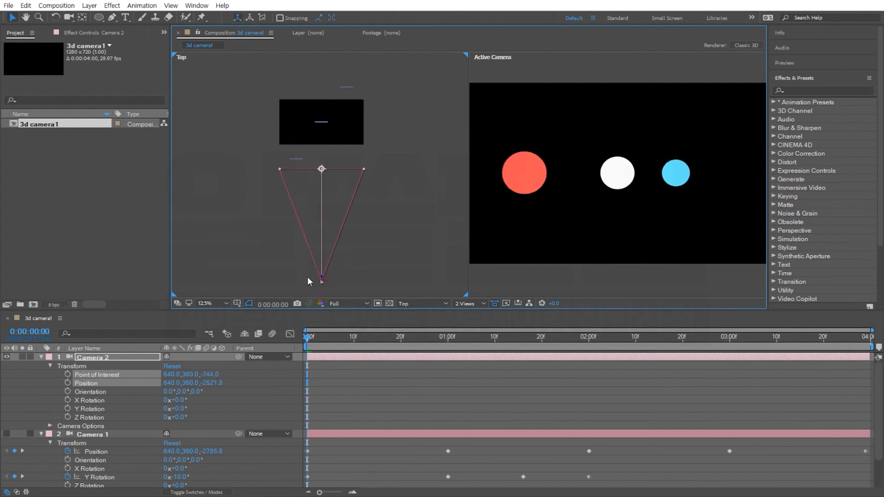
Step: Undo the joint camera and target move, then shift only Camera 2's Z position past its point of interest and back to about -1742
key(ctrl+z)
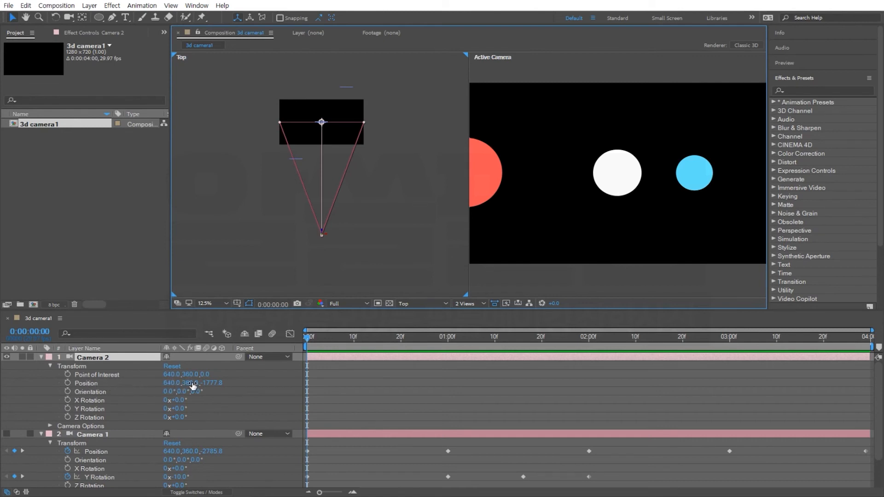
drag(213, 385, 393, 381)
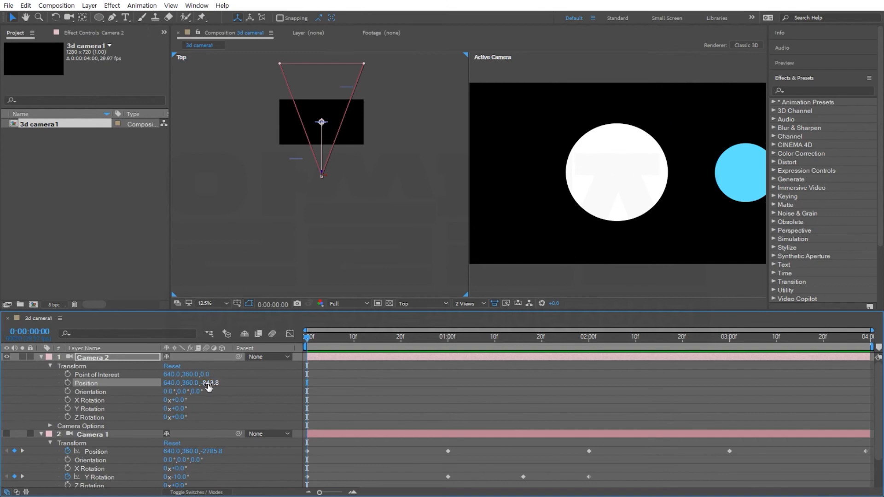
drag(216, 386, 773, 317)
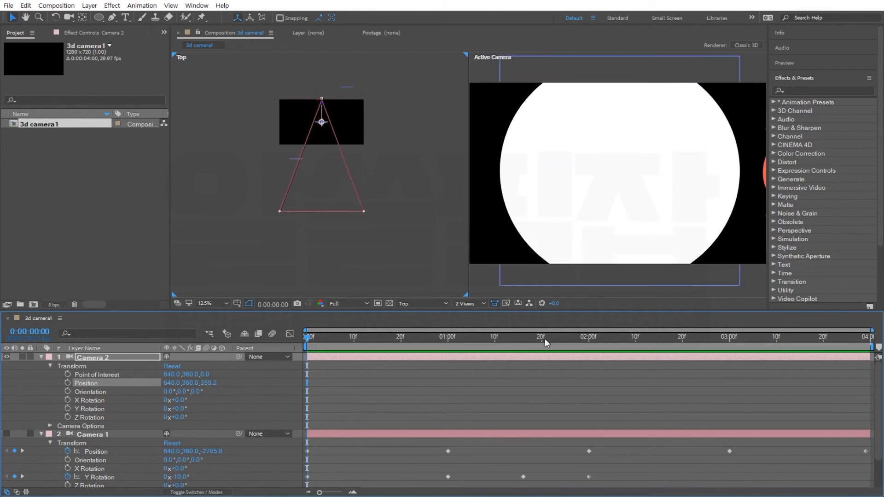
drag(210, 383, 540, 380)
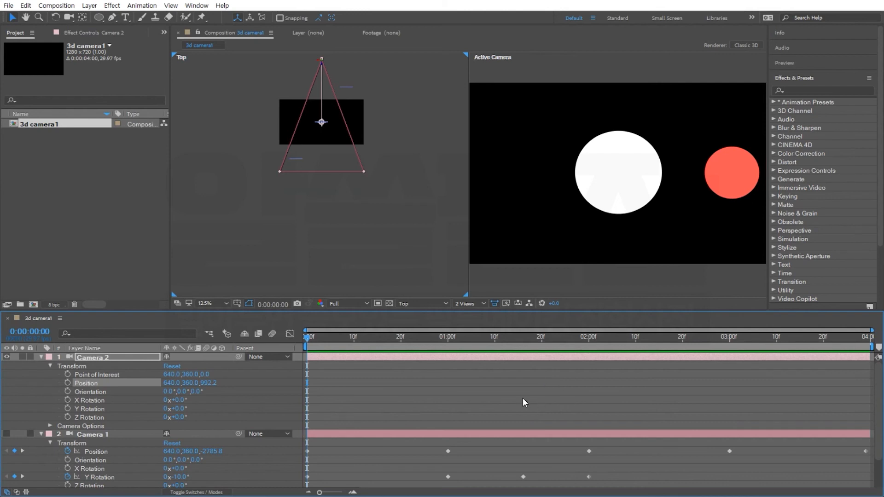
drag(204, 384, 18, 466)
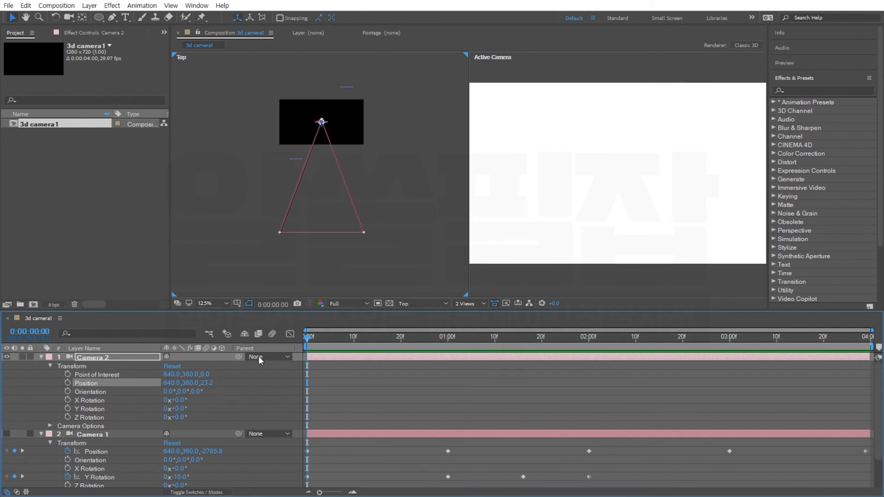
drag(210, 384, 11, 489)
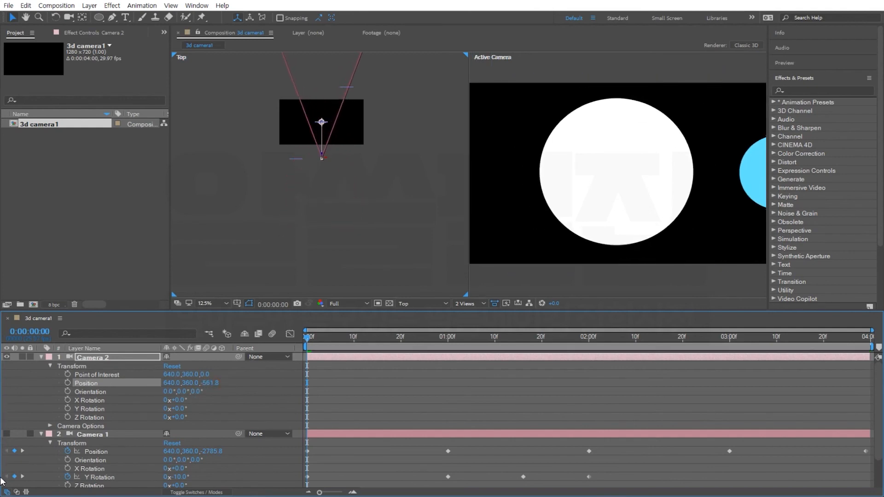
drag(207, 384, 224, 492)
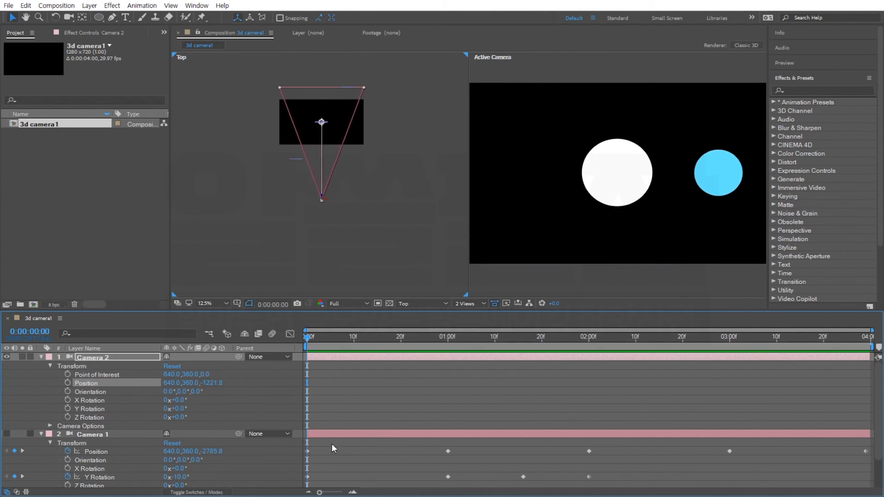
drag(212, 383, 42, 451)
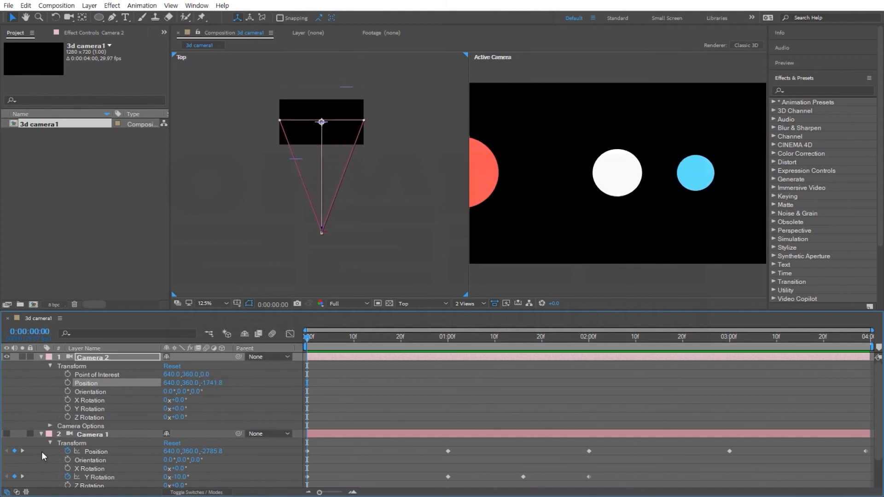
Step: Delete Camera 1's Position and Y Rotation keyframes after the start, turn off Y Rotation animation and set Y Rotation to 0°
click(41, 357)
drag(394, 381, 873, 421)
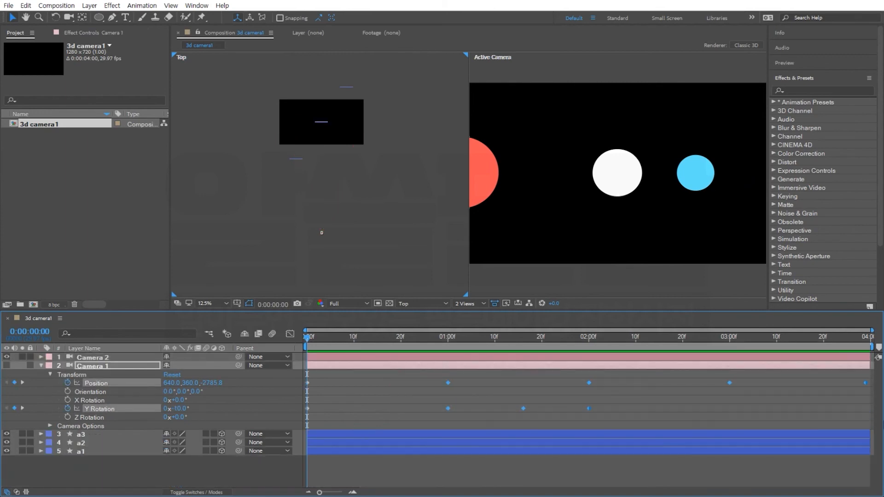
key(Delete)
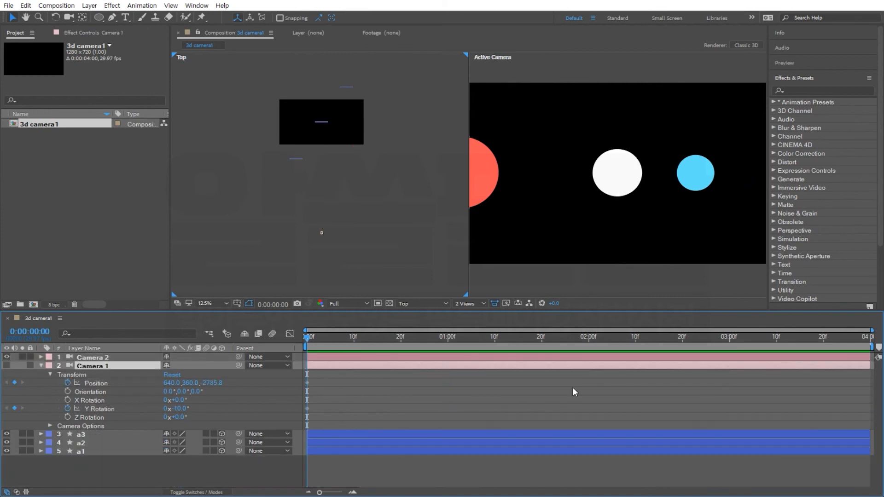
click(68, 409)
click(178, 409)
text(0)
key(Return)
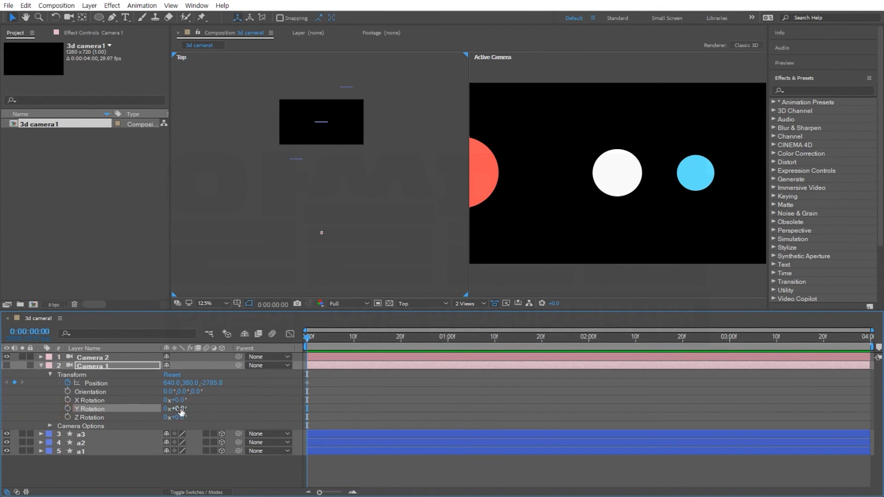
Step: Show Camera 1 instead of Camera 2 and vary its Z position, ending at about -1148
click(96, 366)
click(6, 365)
click(7, 358)
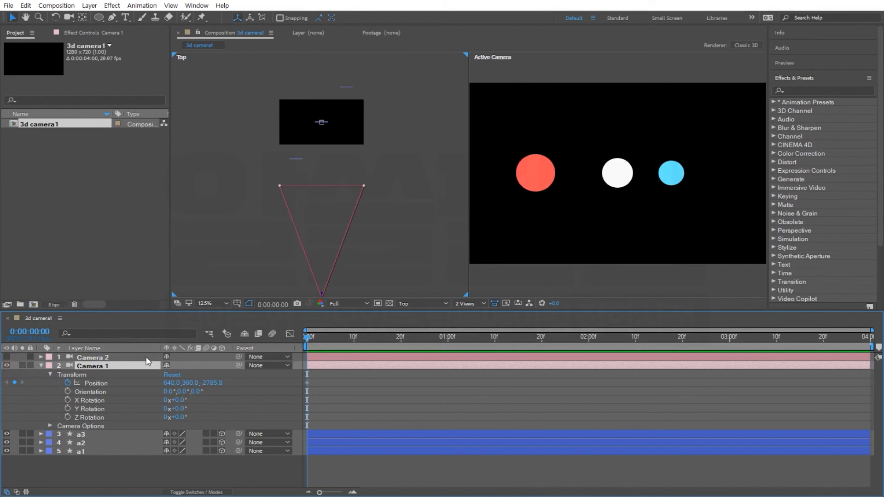
drag(211, 384, 276, 384)
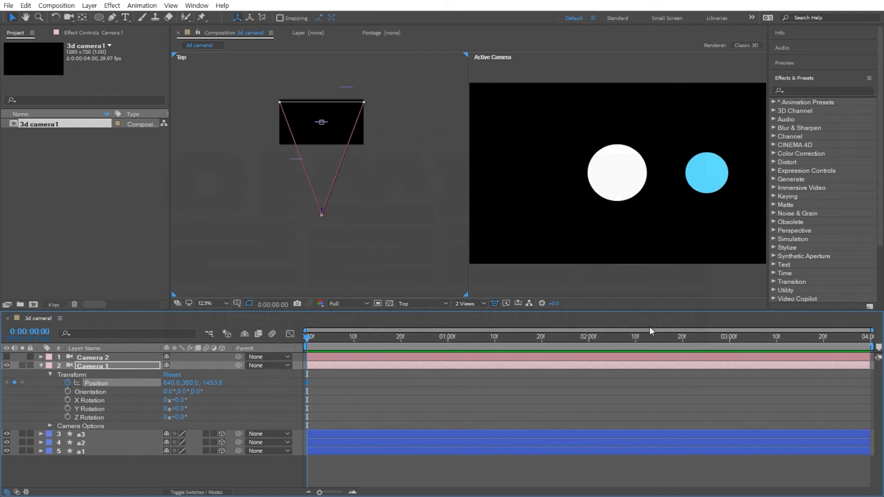
drag(215, 386, 646, 369)
drag(210, 383, 55, 476)
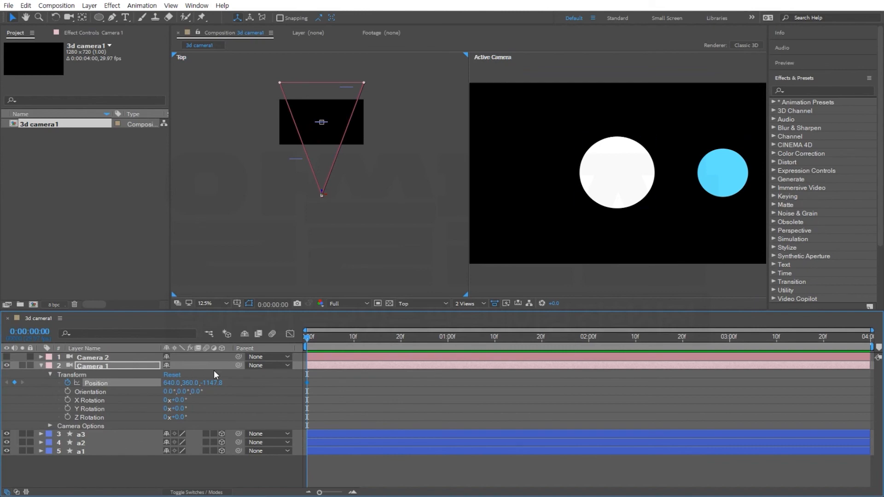
Step: Show Camera 2 in place of Camera 1 and expand Camera 2's Transform properties
click(93, 358)
click(7, 357)
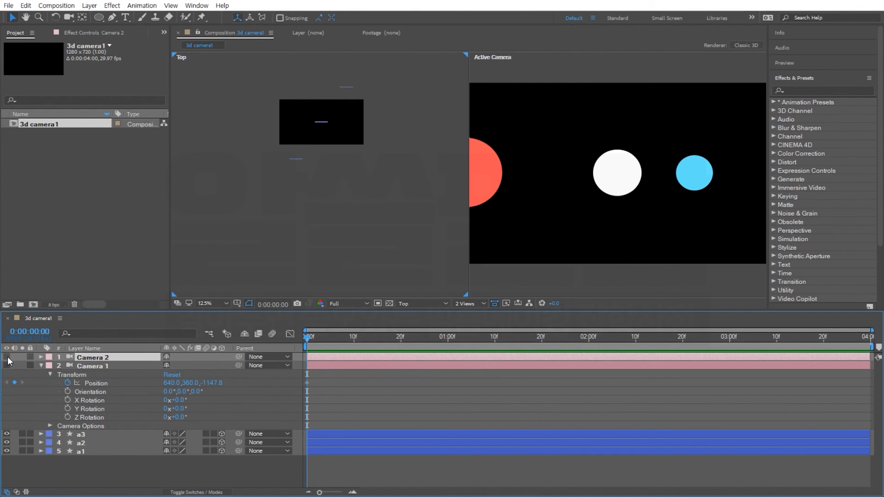
click(41, 357)
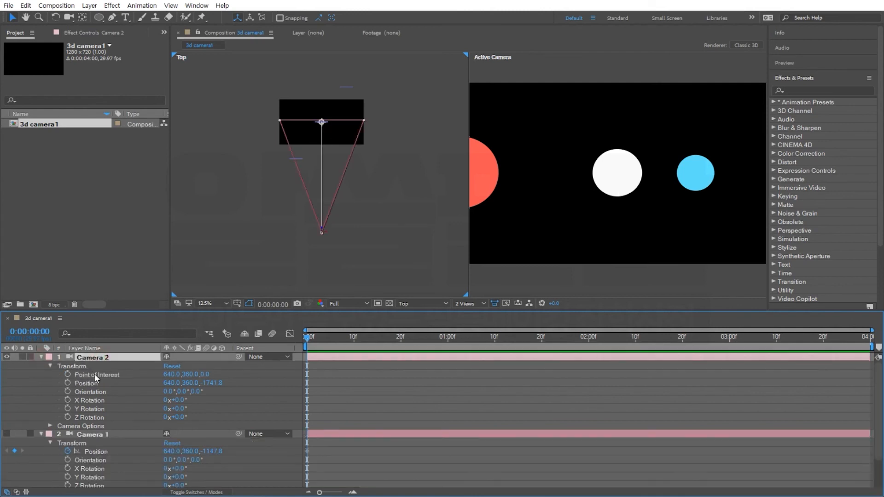
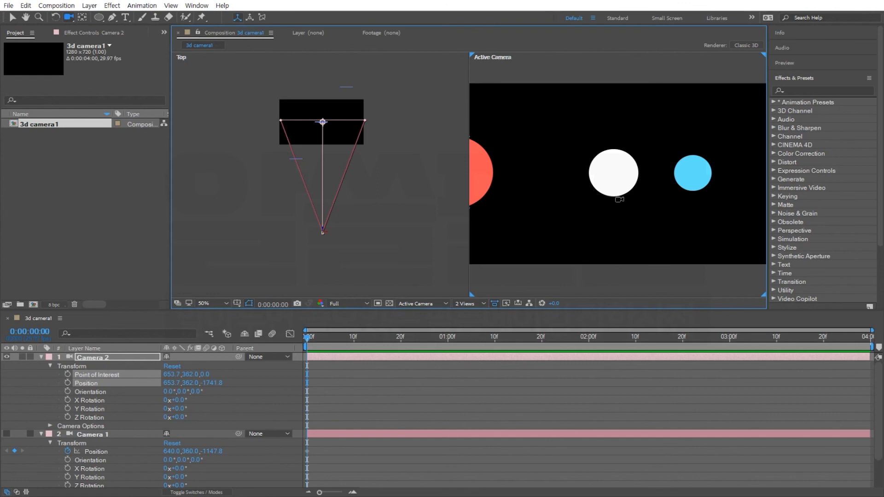
Step: Orbit Camera 2 around its point of interest in the Active Camera view and dolly out to position about -46, -606, -2807
drag(619, 199, 636, 211)
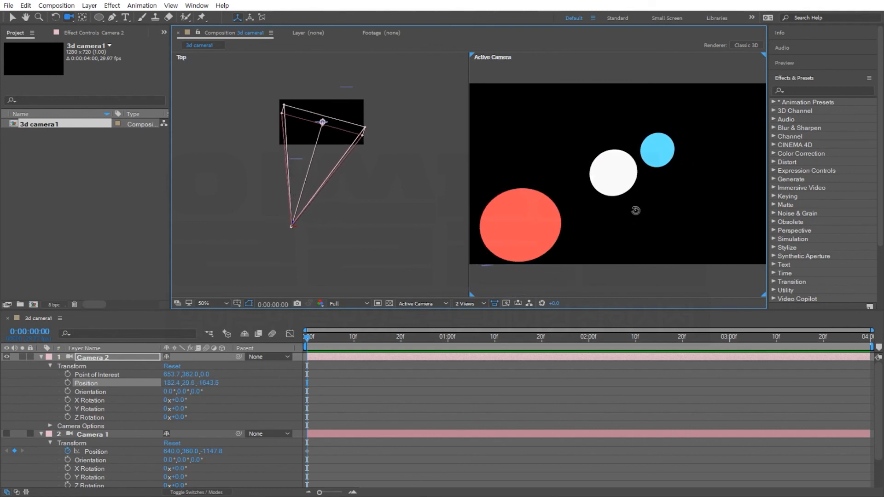
drag(635, 211, 636, 210)
mouse_move(618, 208)
mouse_down()
mouse_move(623, 213)
mouse_move(608, 199)
mouse_move(619, 223)
mouse_move(614, 216)
mouse_up()
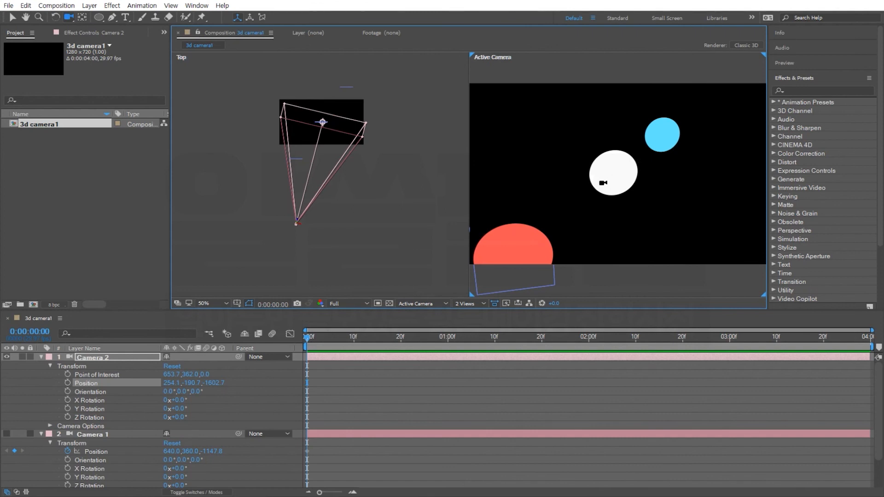
drag(592, 184, 488, 241)
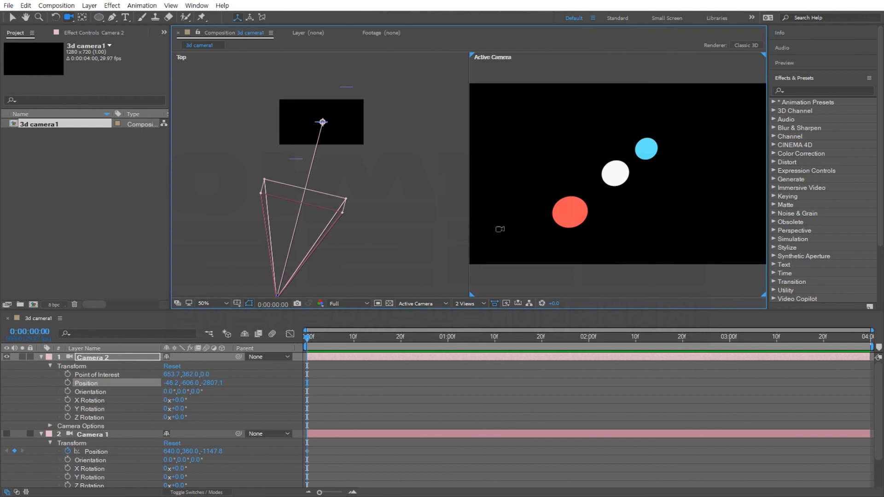
Step: Switch the composition to the 4 Views layout and rescale the Front view around the three circles and the camera
click(479, 304)
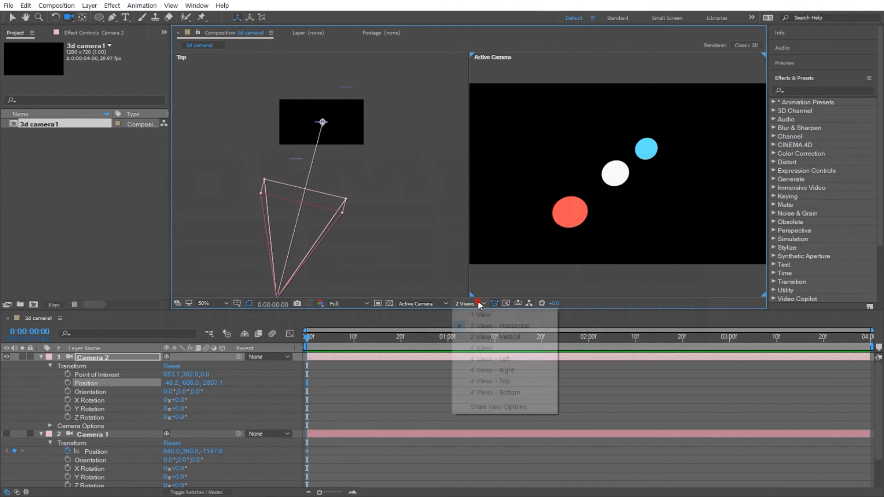
click(493, 348)
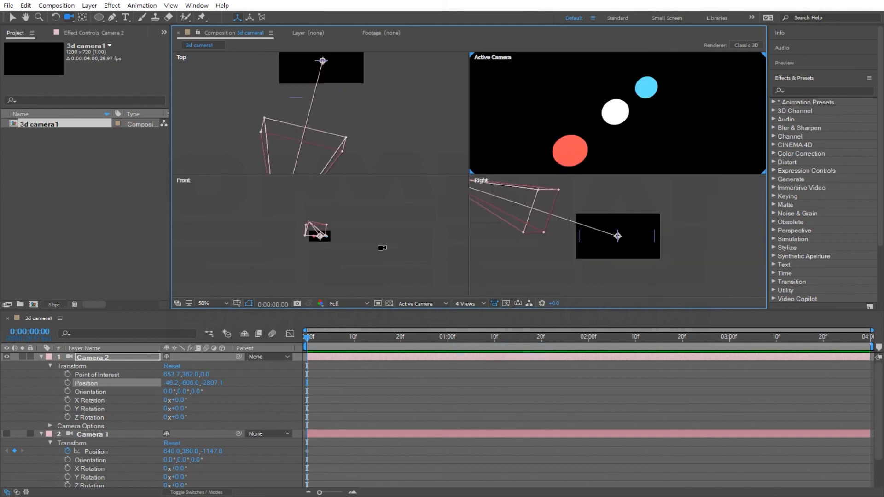
click(356, 235)
key(shift+slash)
key(comma)
key(comma)
key(comma)
key(comma)
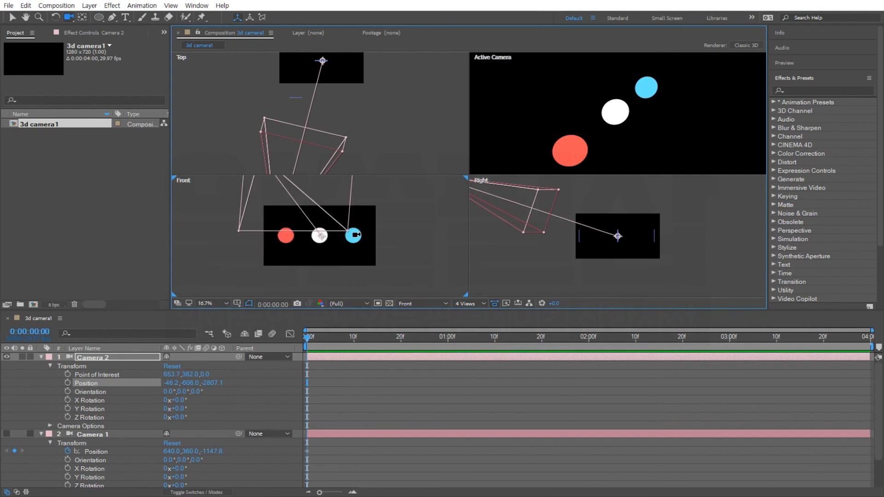
Step: Reframe the Right view and set the Top view to 6.25% so Camera 2 and its point of interest fit
click(702, 212)
key(h)
drag(672, 229, 732, 242)
key(c)
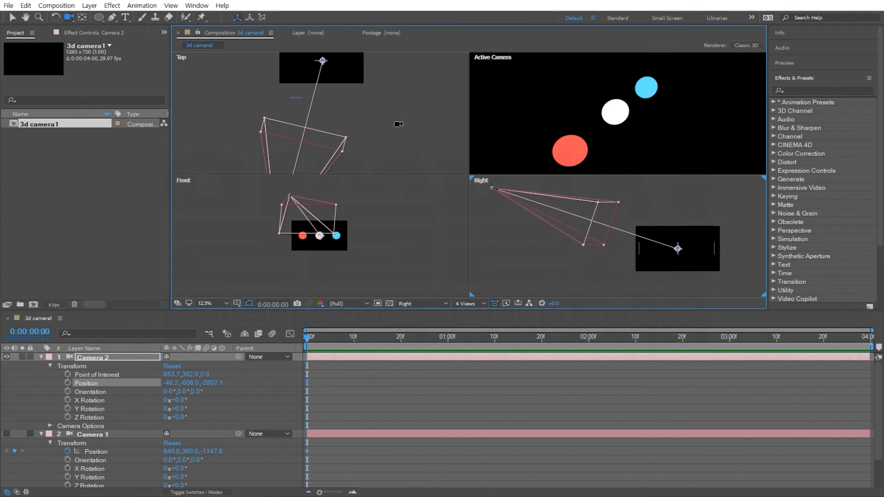
click(397, 124)
key(comma)
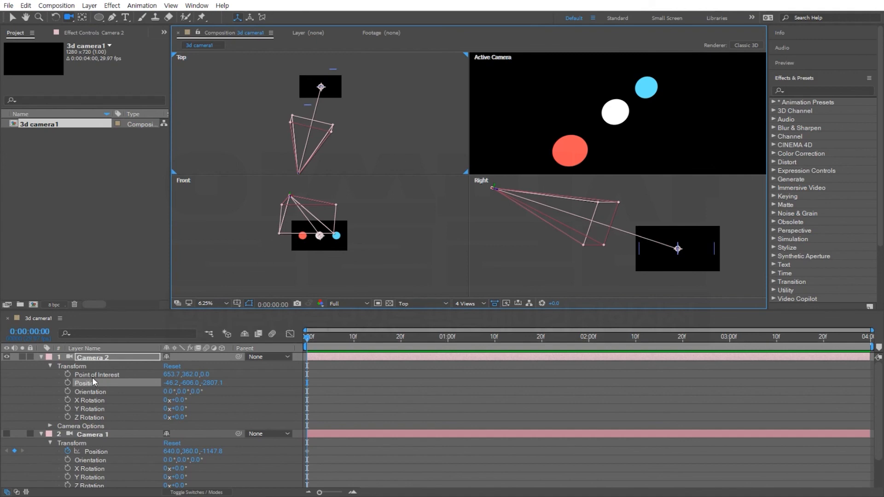
Step: Keyframe Camera 2's Position at 0:00:00:00, then at 0:00:02:00 orbit and dolly it to about 1217, 1265, -1394 in a two-view horizontal layout
click(69, 383)
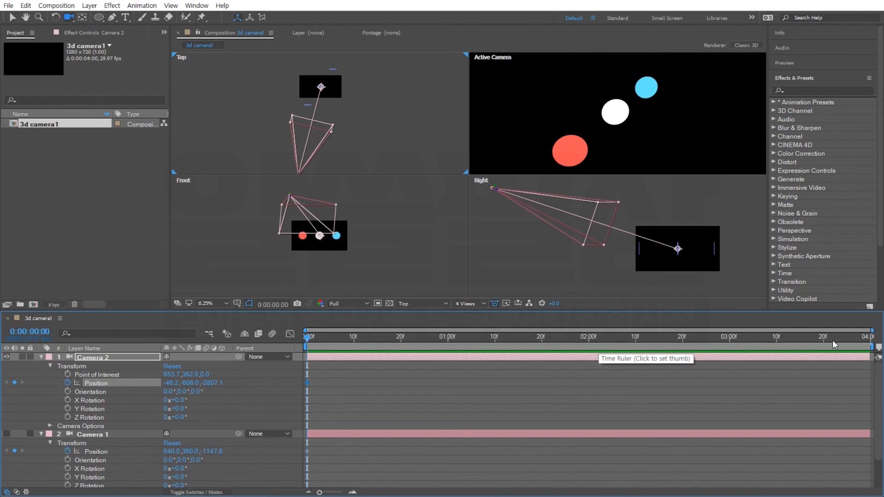
drag(593, 342, 590, 351)
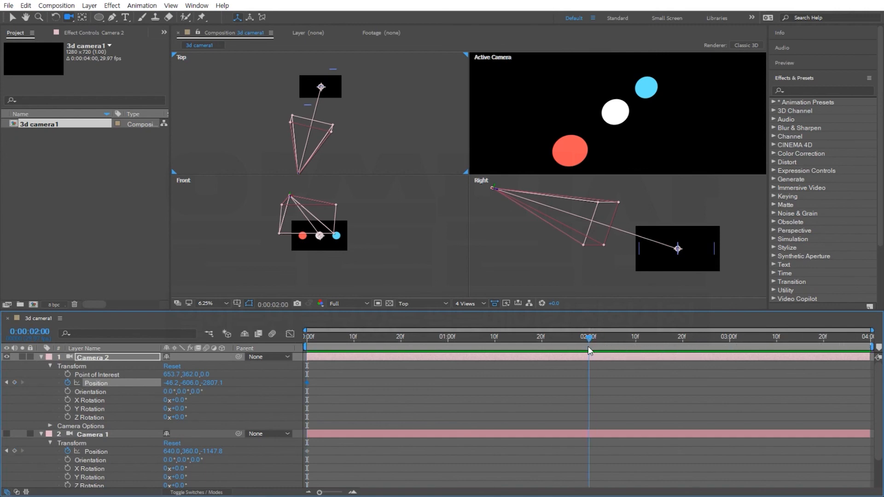
click(468, 304)
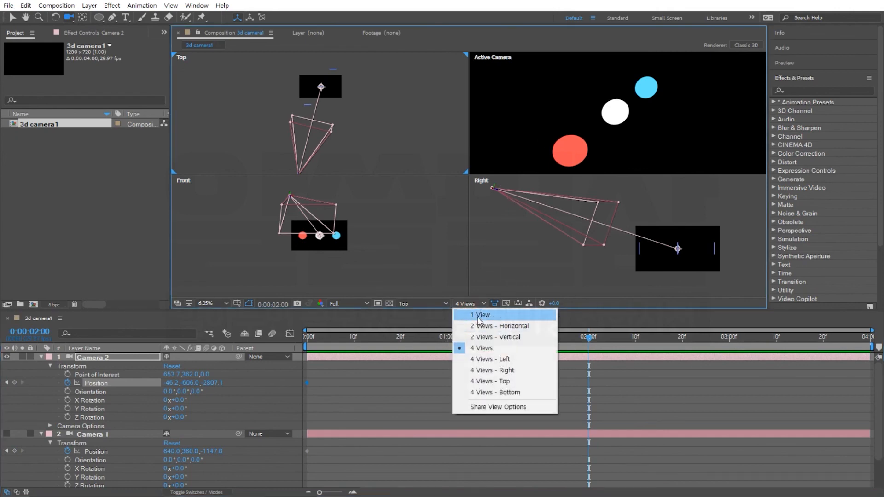
click(479, 326)
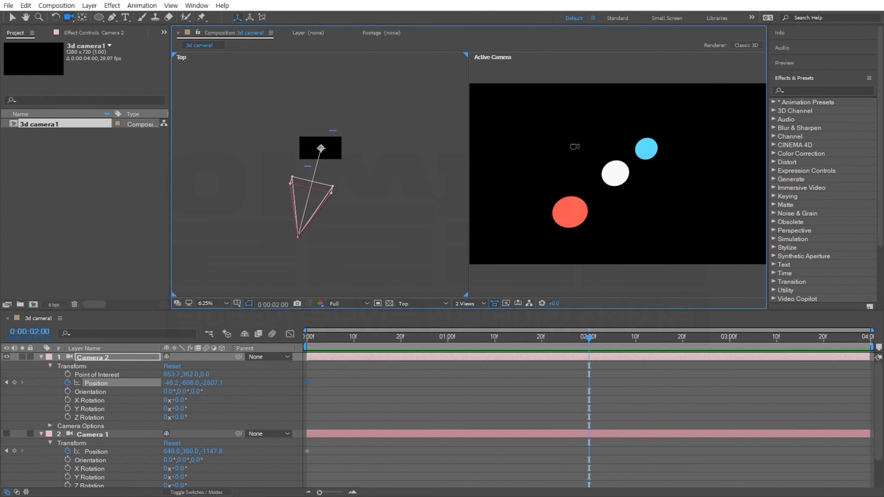
drag(574, 146, 537, 97)
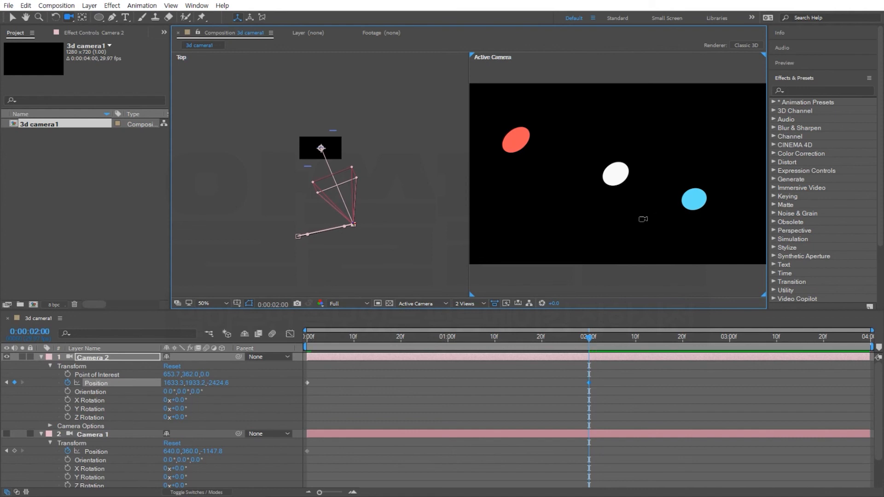
drag(604, 186, 745, 229)
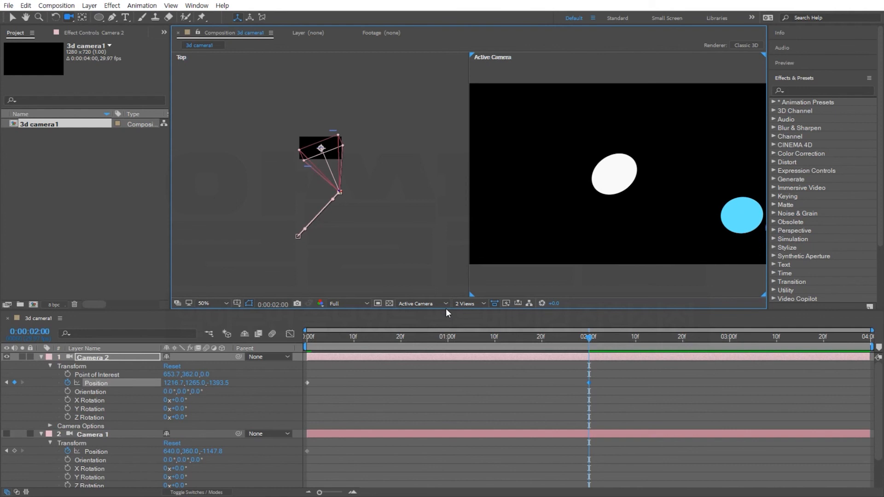
Step: End the work area at 0:00:02:00 and preview Camera 2's orbiting move
key(space)
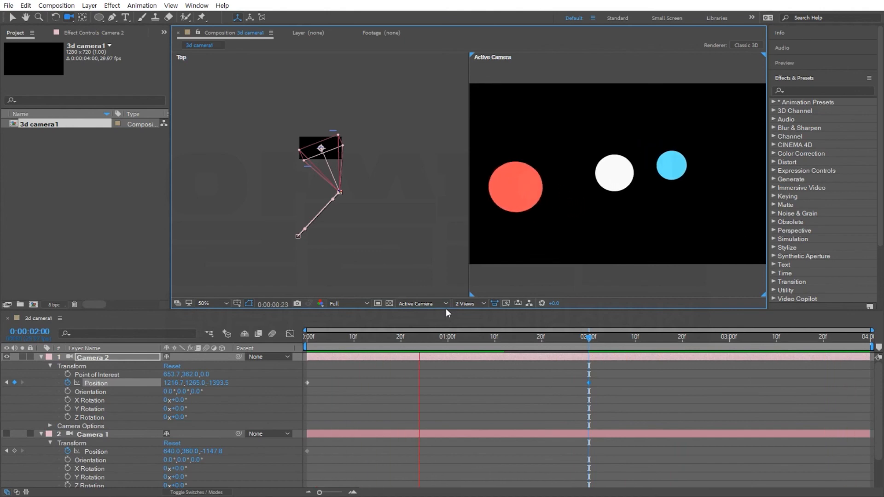
click(593, 349)
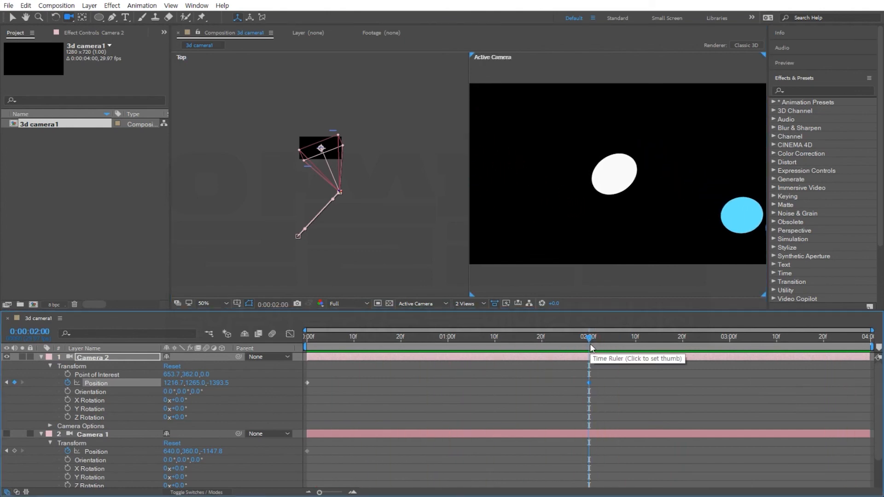
key(n)
key(space)
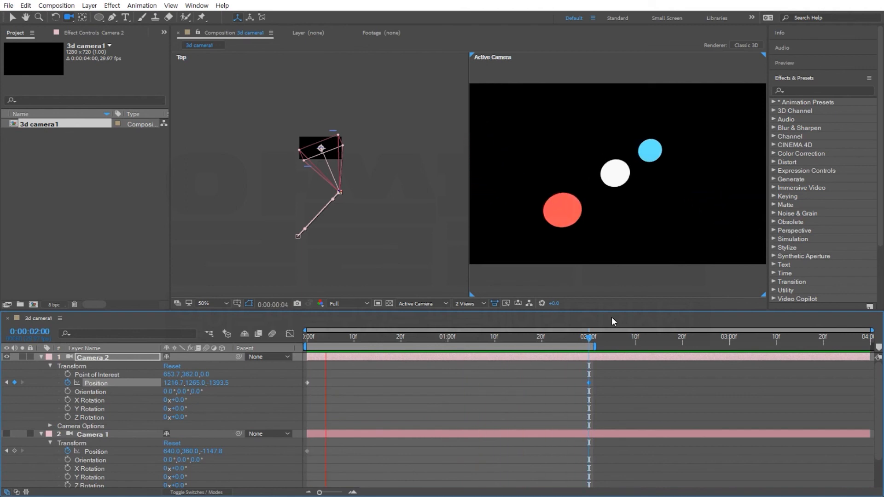
key(space)
Step: Switch the composition to the 4 Views layout, activate the Selection tool and select Camera 2
click(468, 303)
click(474, 351)
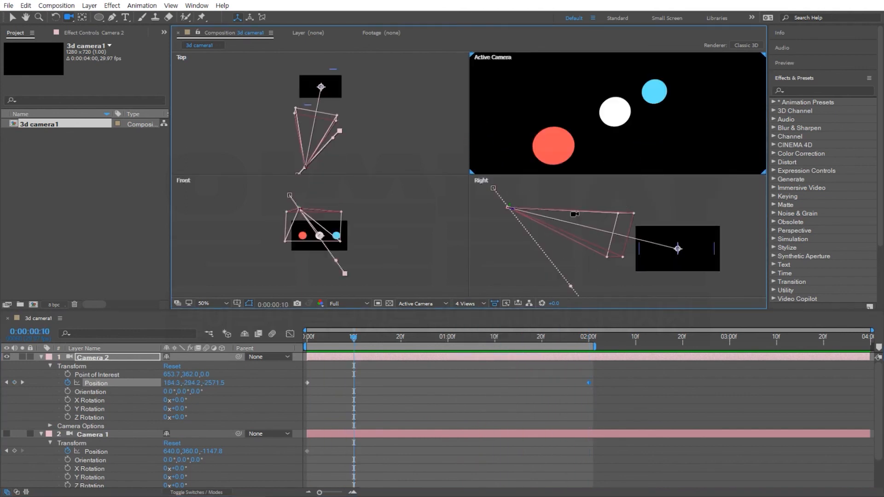
click(12, 17)
click(278, 109)
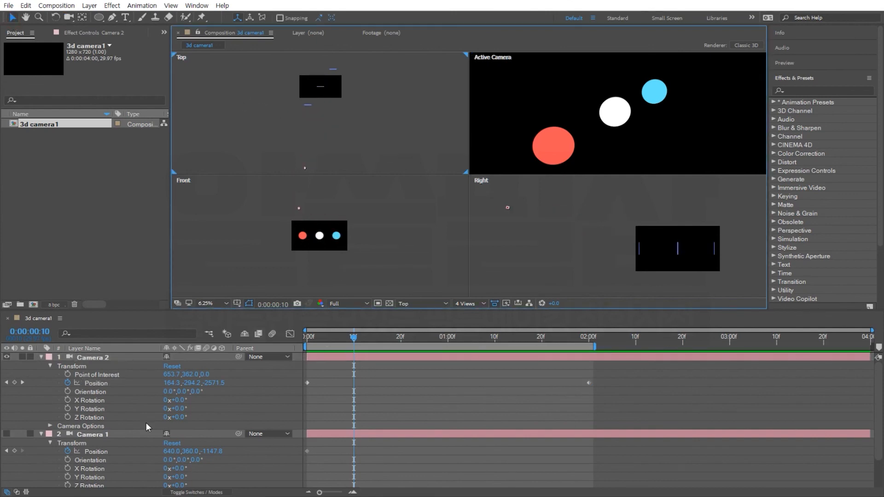
click(104, 358)
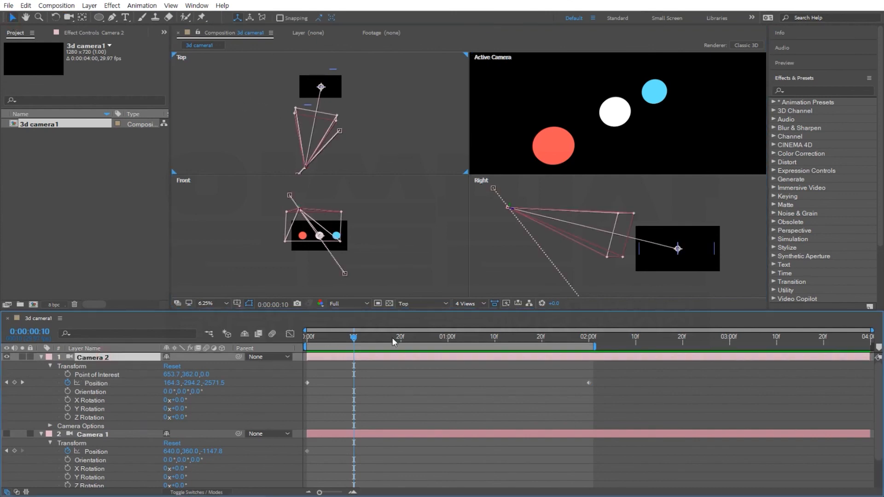
Step: At 0:00:00:00, zoom the Top view to 3.1% and the Right view to 6.25% to fit Camera 2's whole path
click(311, 341)
drag(311, 344, 265, 346)
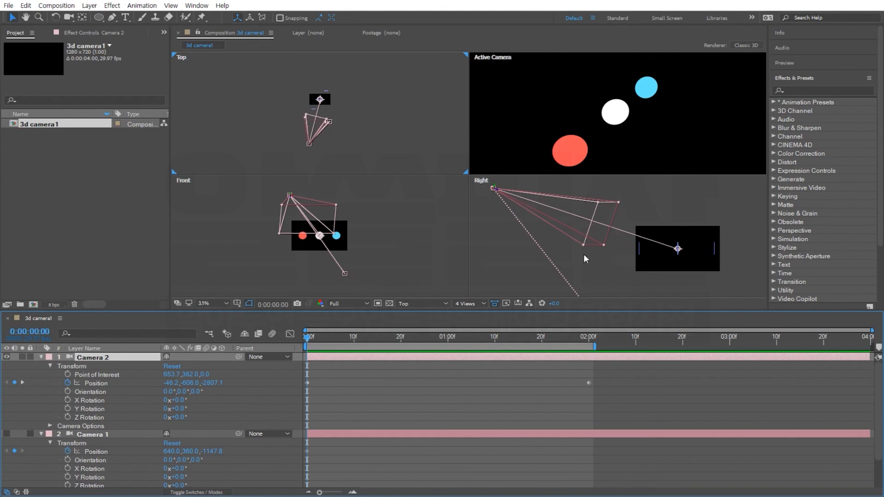
click(604, 251)
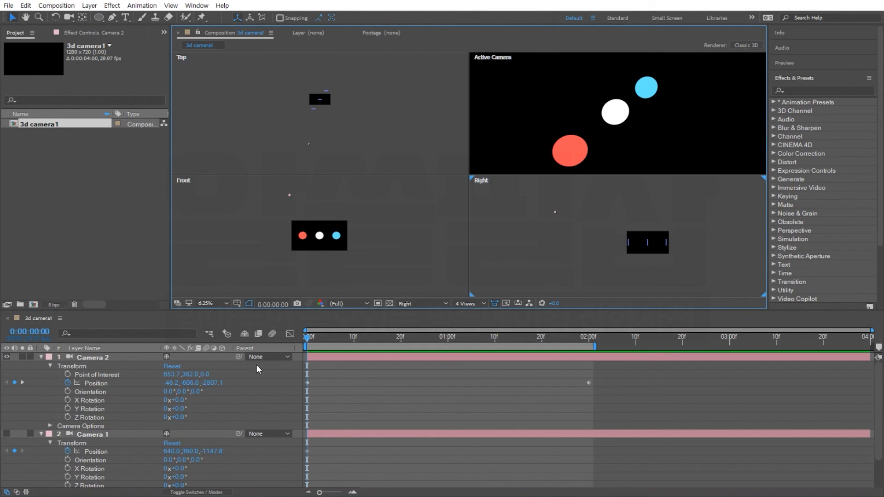
click(102, 360)
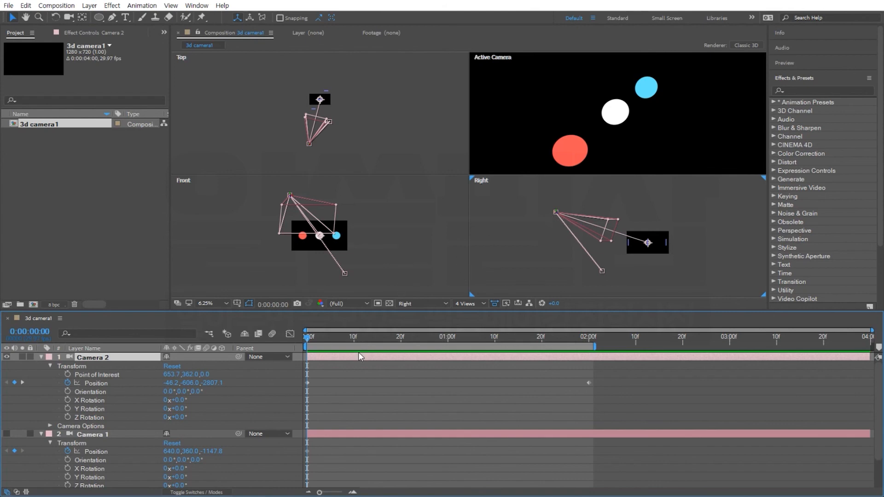
Step: Scrub and play back Camera 2's animation to examine its path and aim at the point of interest in all four views
drag(309, 336, 500, 340)
drag(558, 349, 235, 292)
key(space)
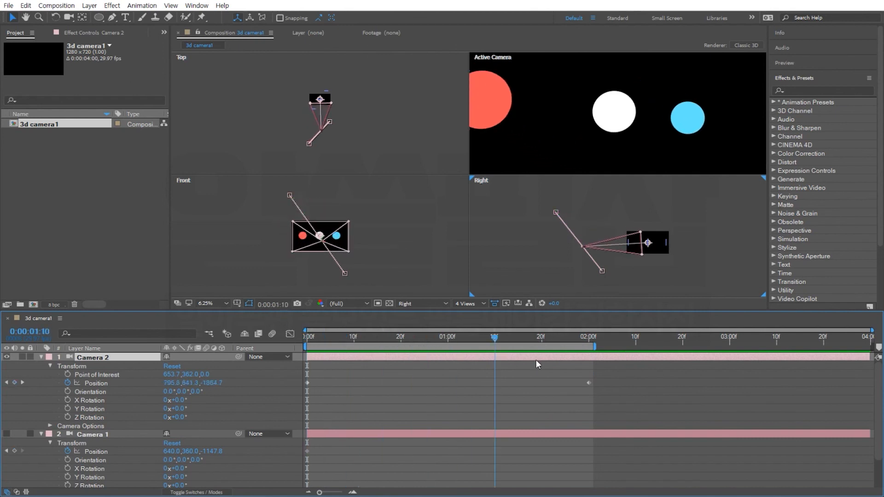
click(350, 336)
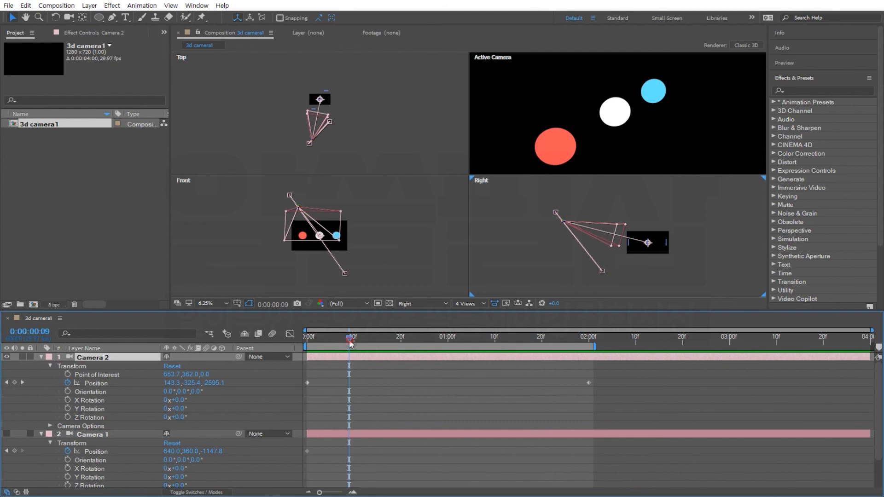
key(space)
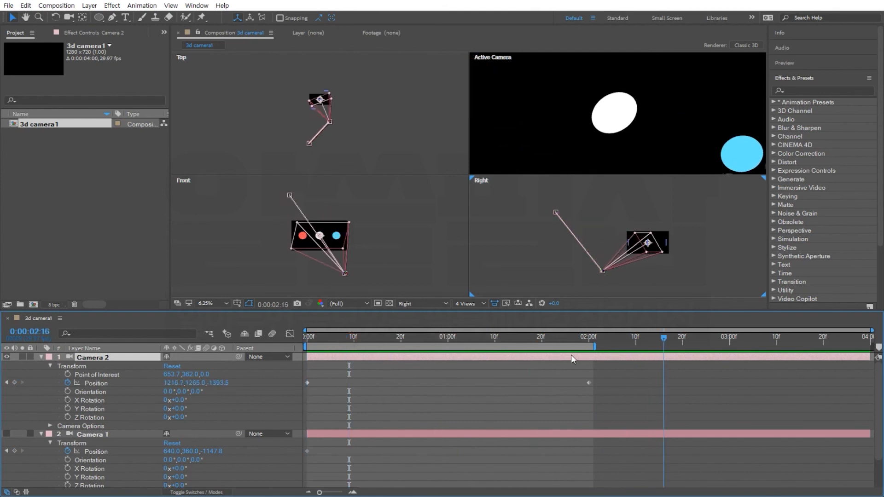
key(space)
key(Home)
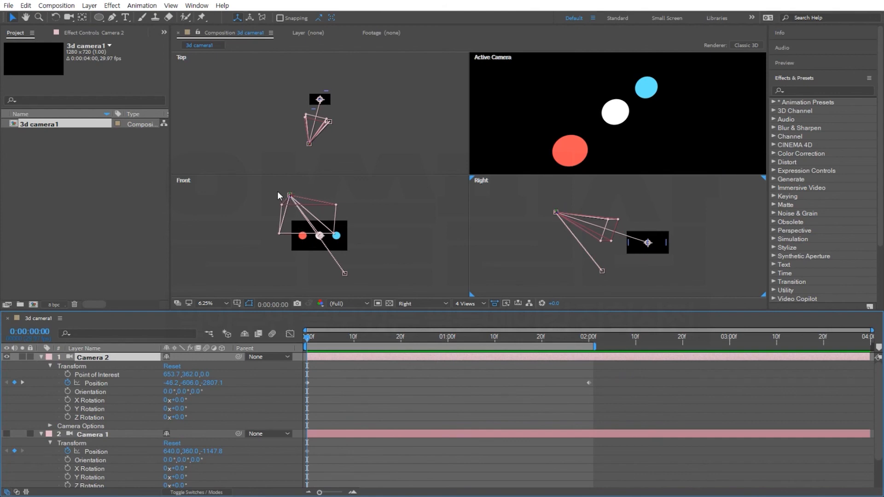
drag(311, 339, 697, 387)
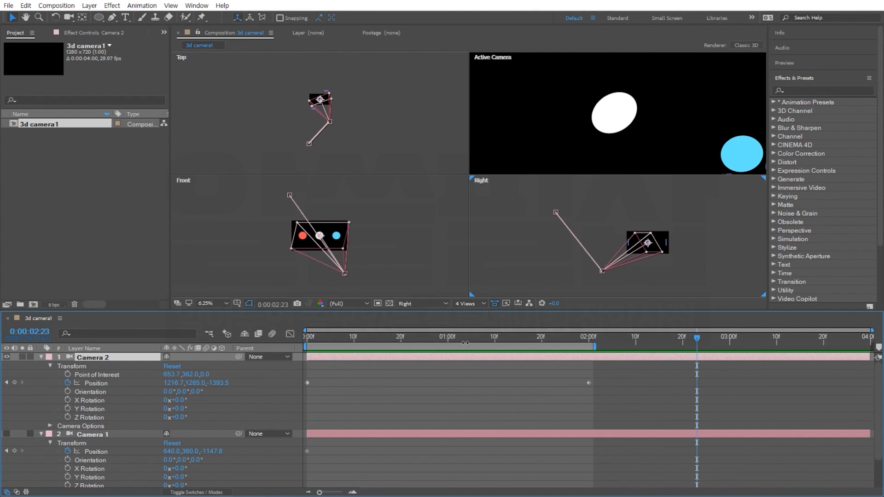
key(space)
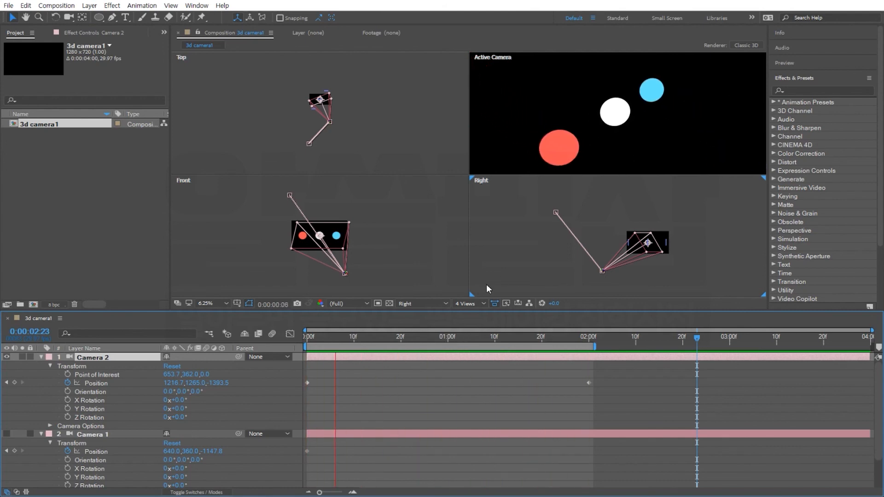
Step: Preview the camera move in a single Active Camera view up to 0:00:01:06, and switch to the two-view horizontal layout
click(471, 303)
click(476, 316)
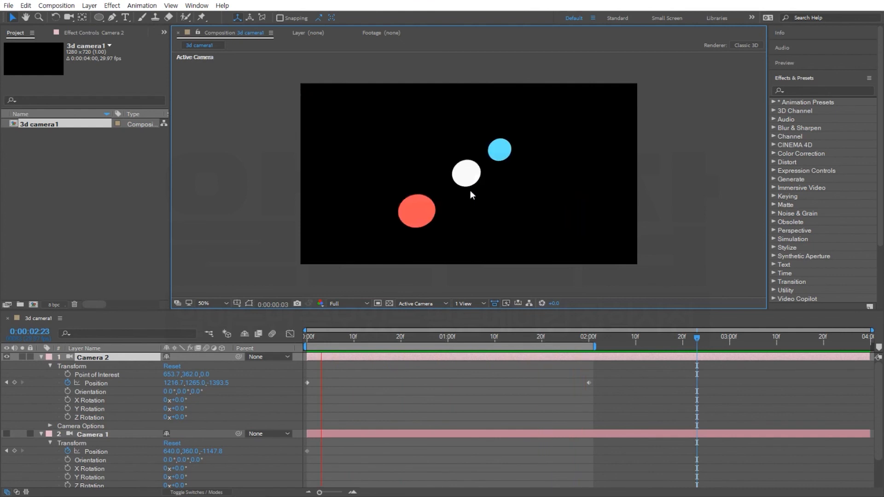
key(space)
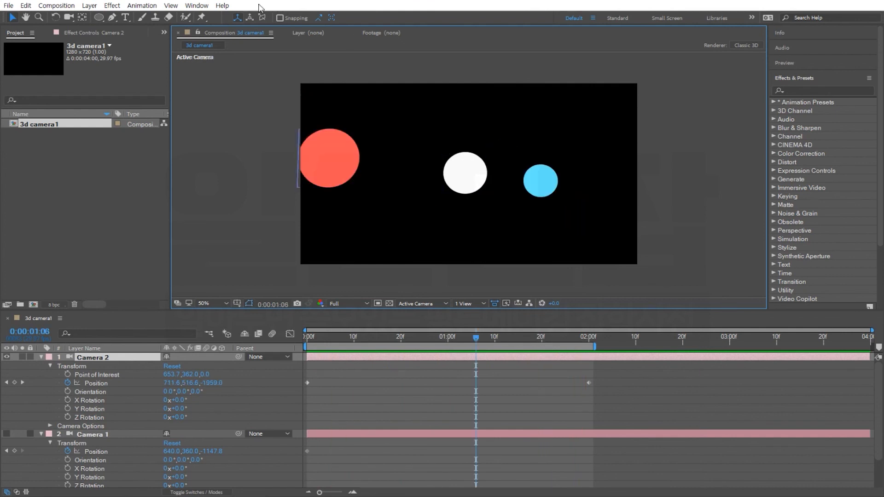
click(476, 305)
click(475, 328)
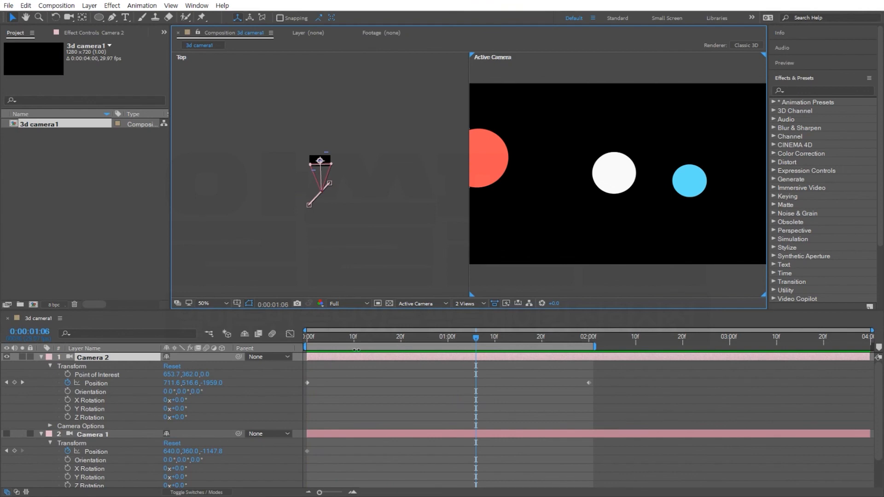